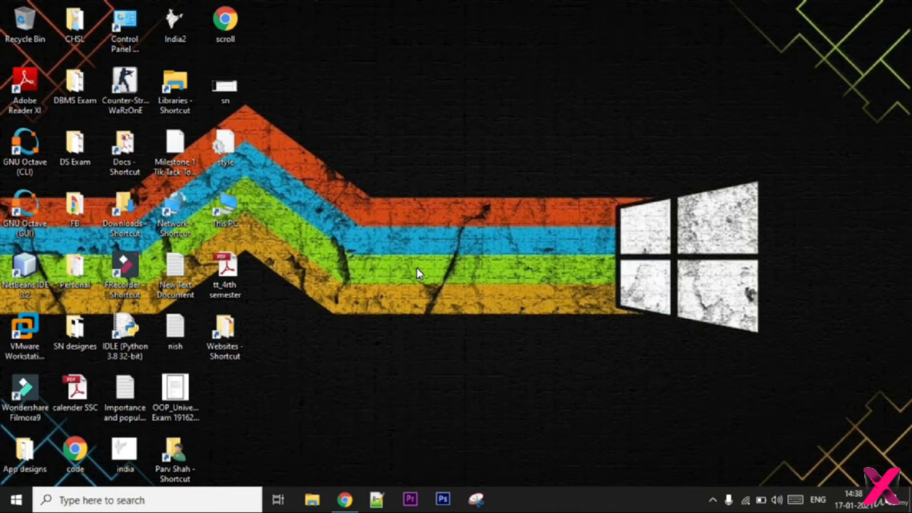
Open USB Drive (F:) from This PC to inspect its contents.
double_click(228, 209)
click(722, 195)
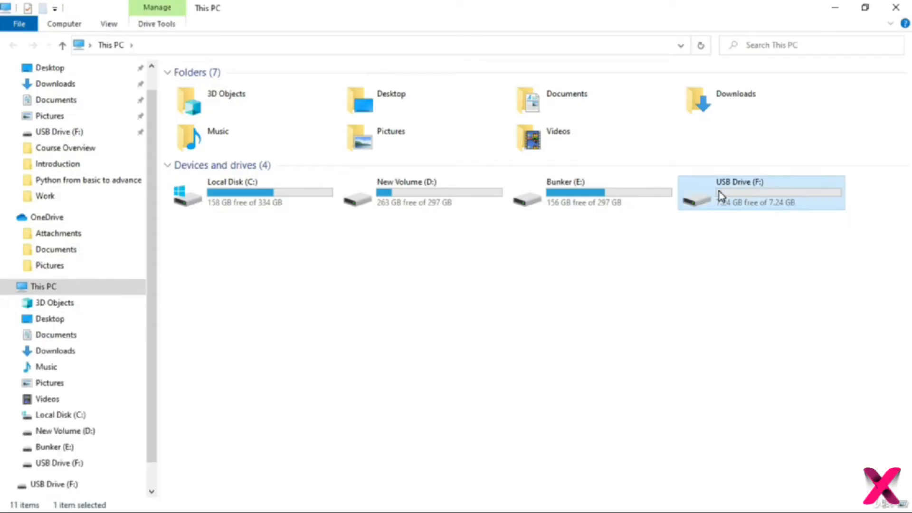
click(713, 247)
double_click(744, 204)
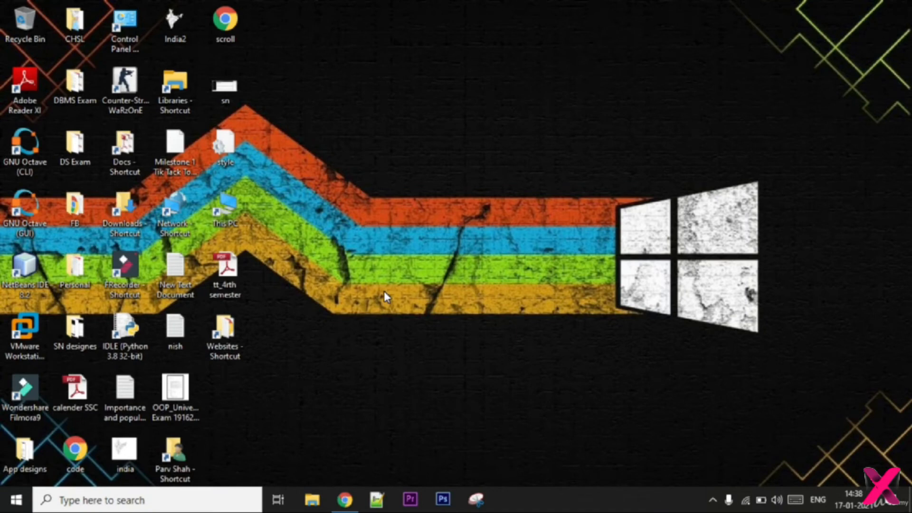
Switch to Chrome, search Google for "tails" and open the official Tails website.
click(354, 504)
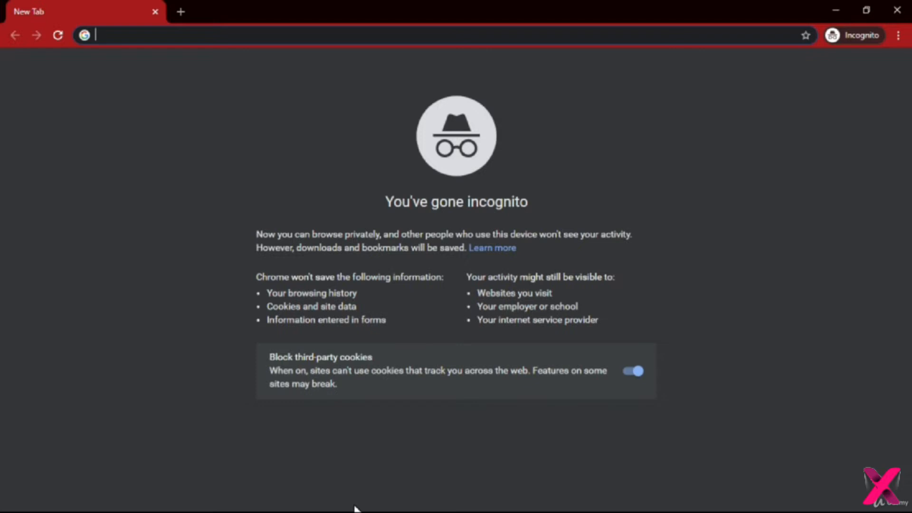
text(tails)
key(Delete)
key(Return)
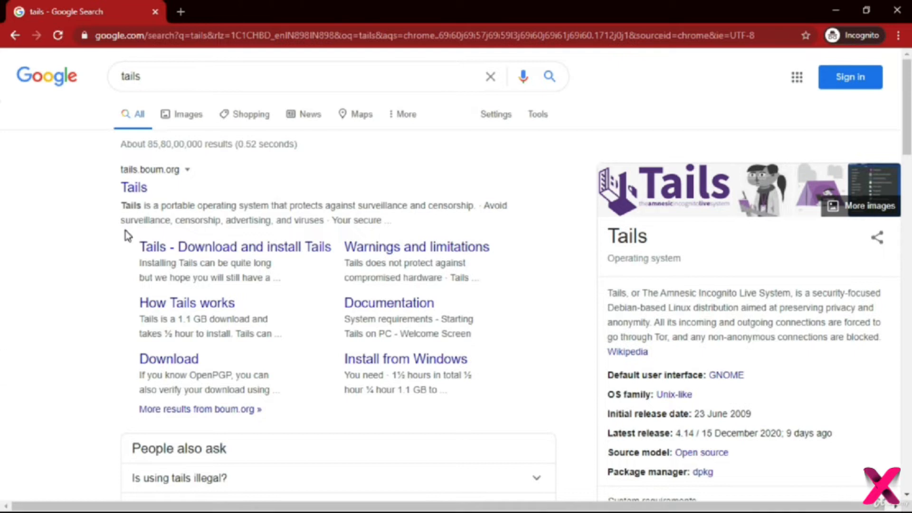
click(161, 183)
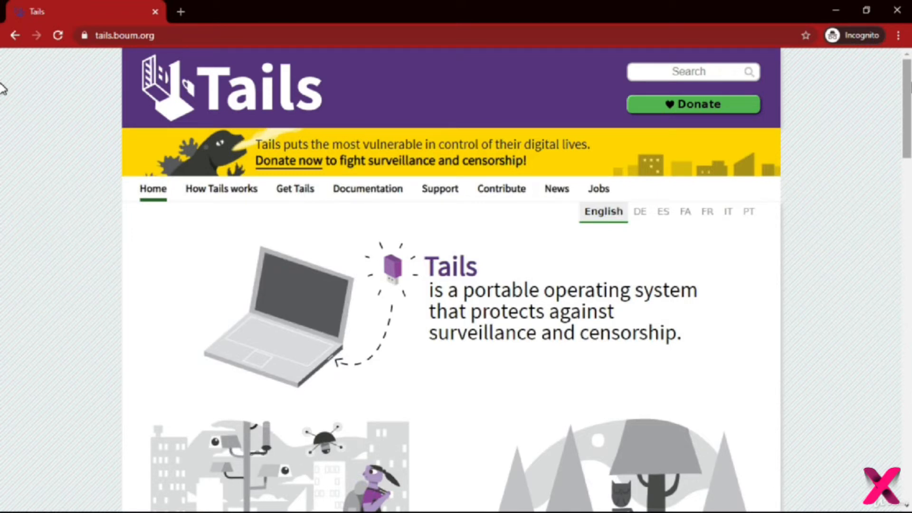
Go to the Get Tails 4.14 page and open the download-only page for USB sticks (USB image).
scroll(2, 95, down, 10)
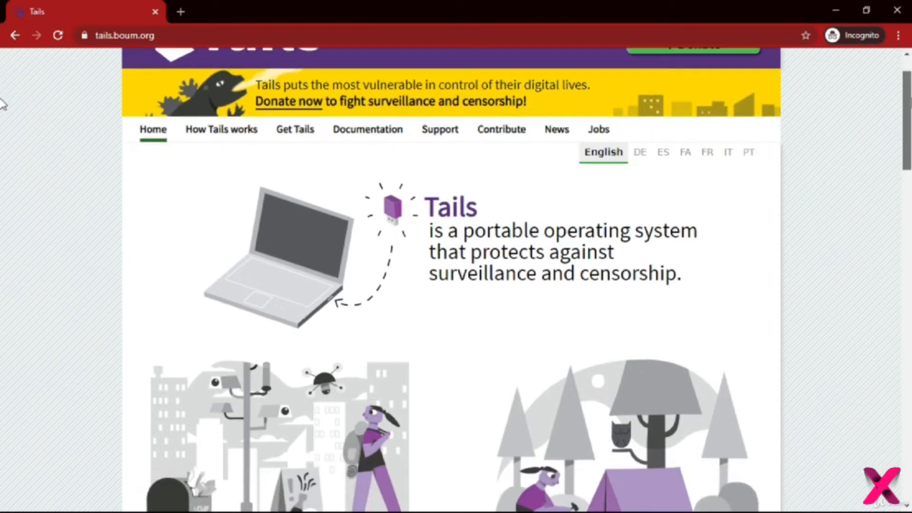
scroll(2, 237, down, 1)
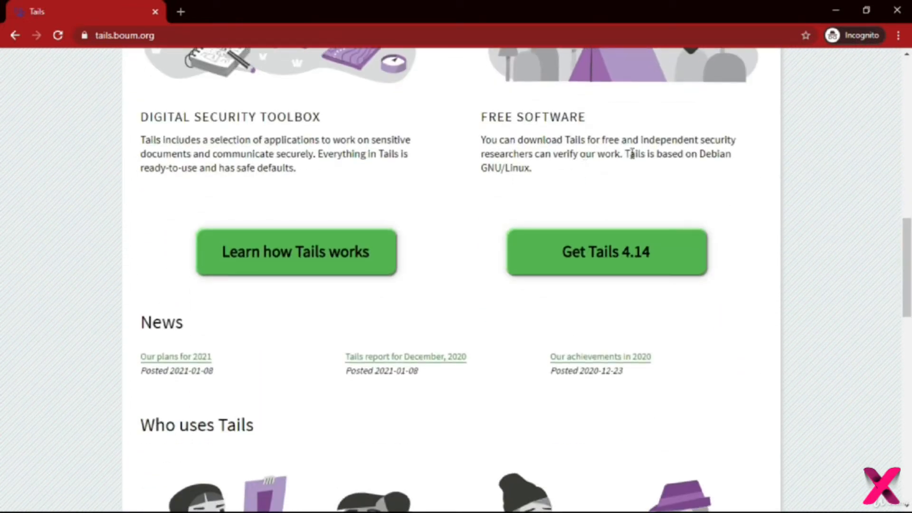
click(566, 244)
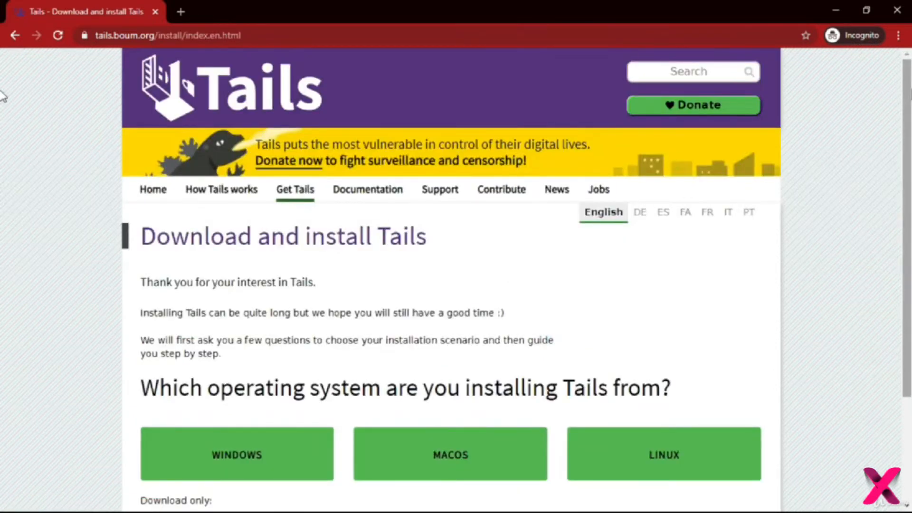
scroll(2, 178, down, 3)
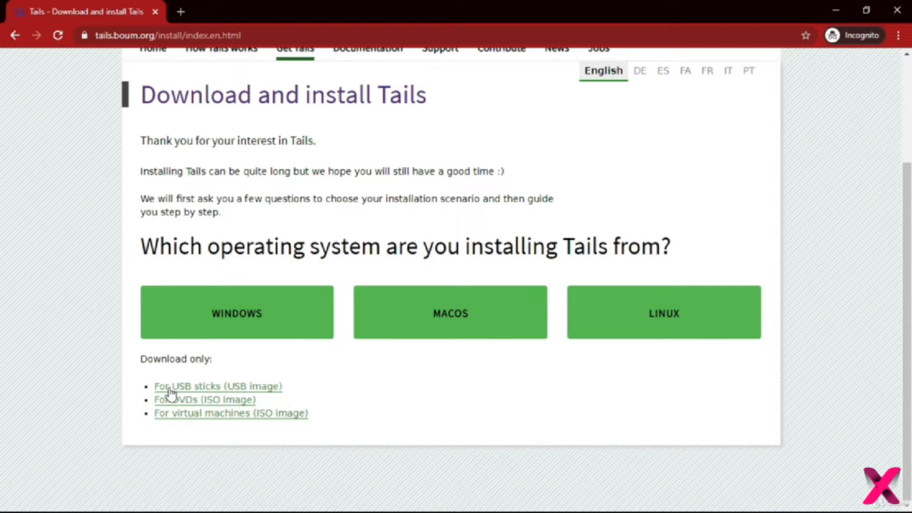
click(223, 389)
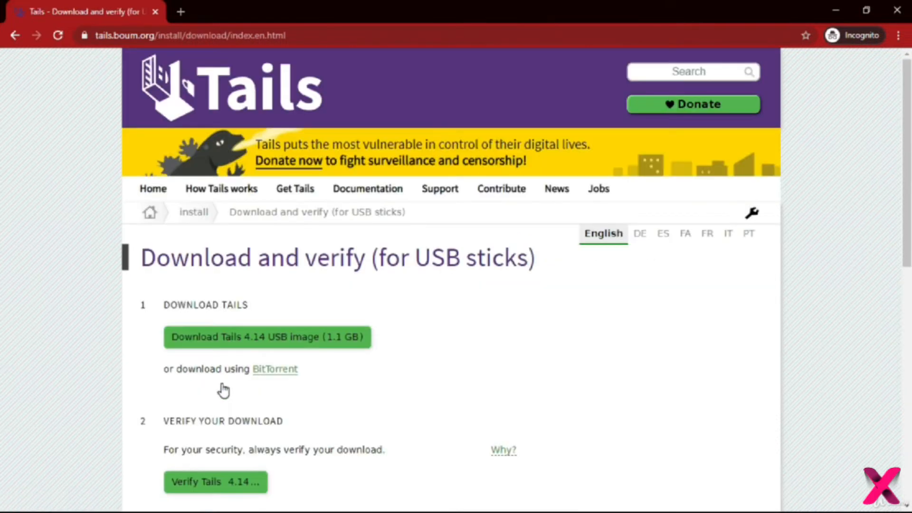
Start downloading the Tails 4.14 USB image and cancel the download.
scroll(224, 391, down, 5)
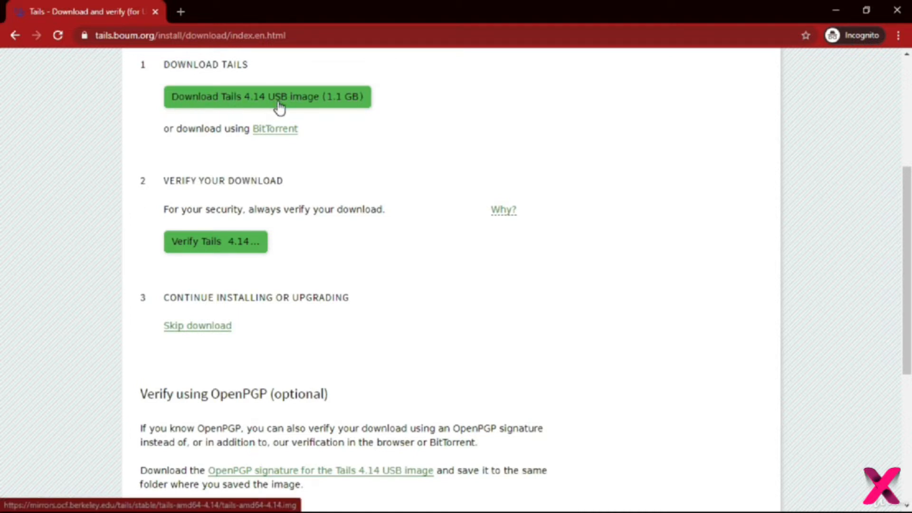
click(300, 100)
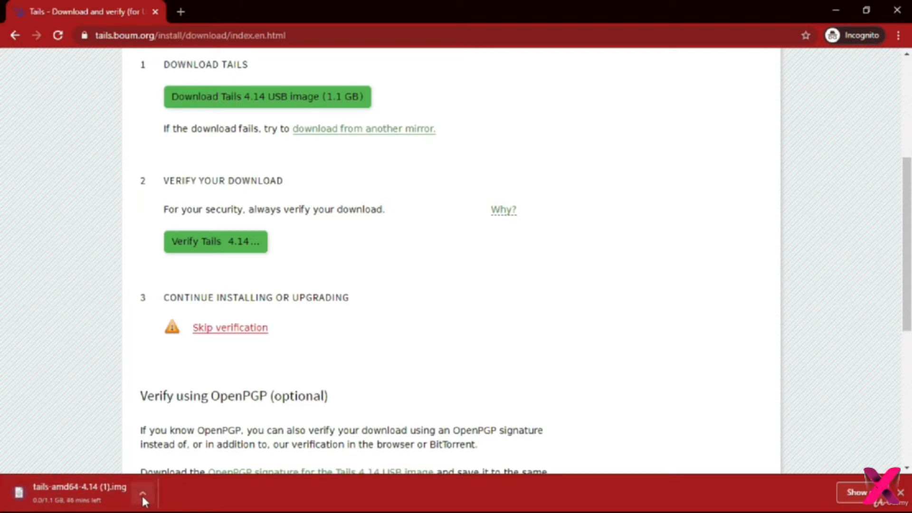
click(142, 494)
click(160, 472)
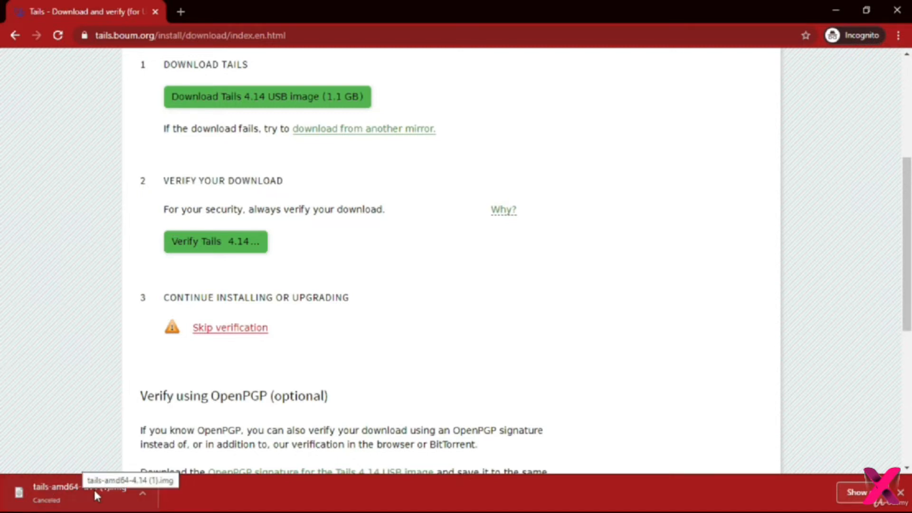
Search for "rufus" in a new browser tab, dismiss the downloads bar and open the official Rufus website.
click(176, 17)
text(rufus)
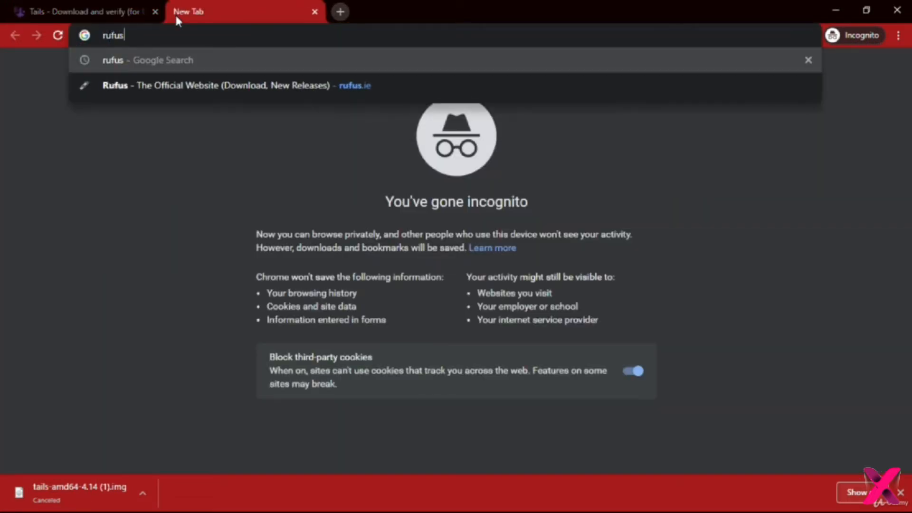
key(Return)
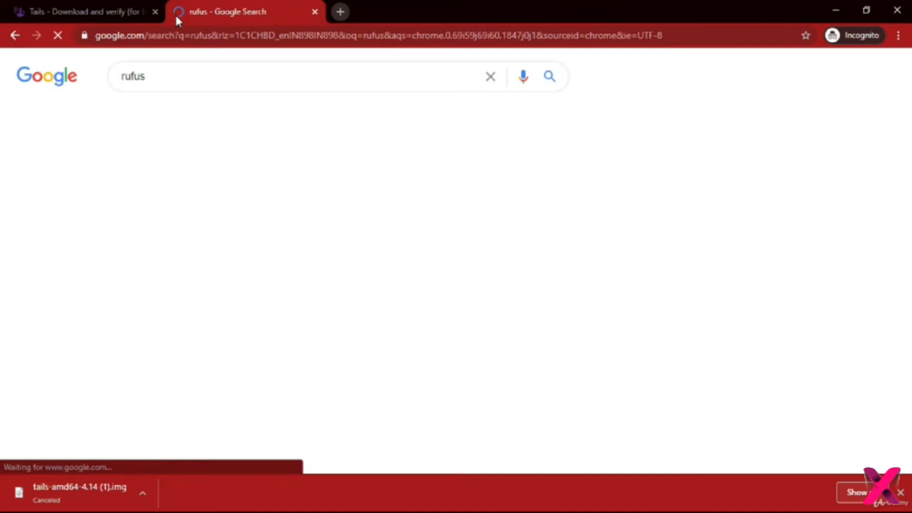
click(901, 493)
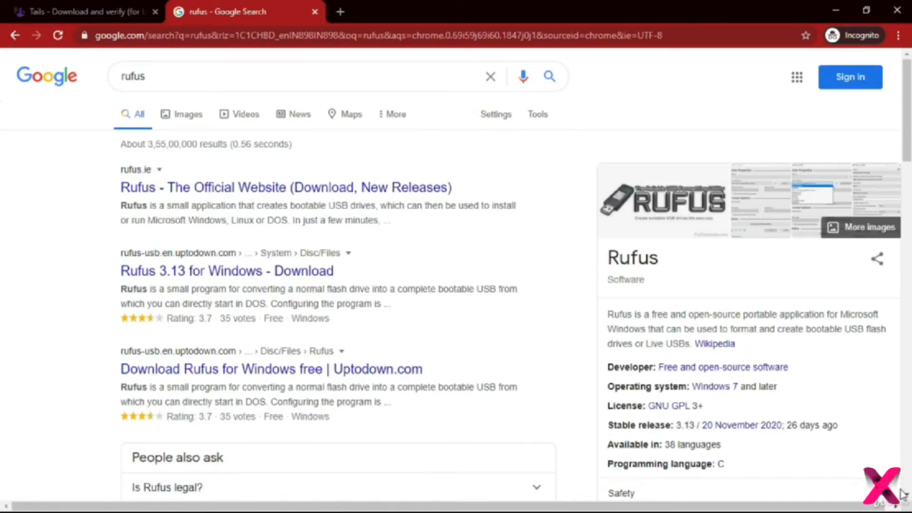
click(202, 190)
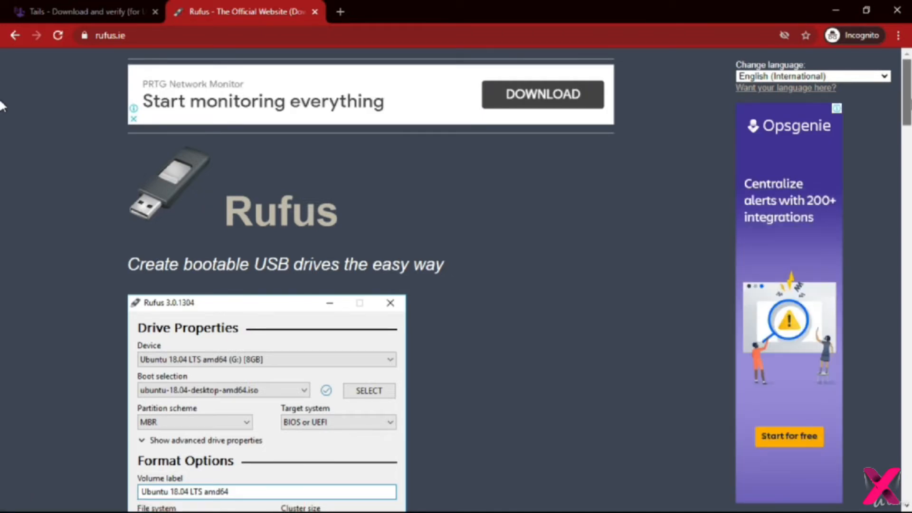
Start downloading Rufus 3.13 from the Download section and cancel the download.
scroll(2, 200, down, 15)
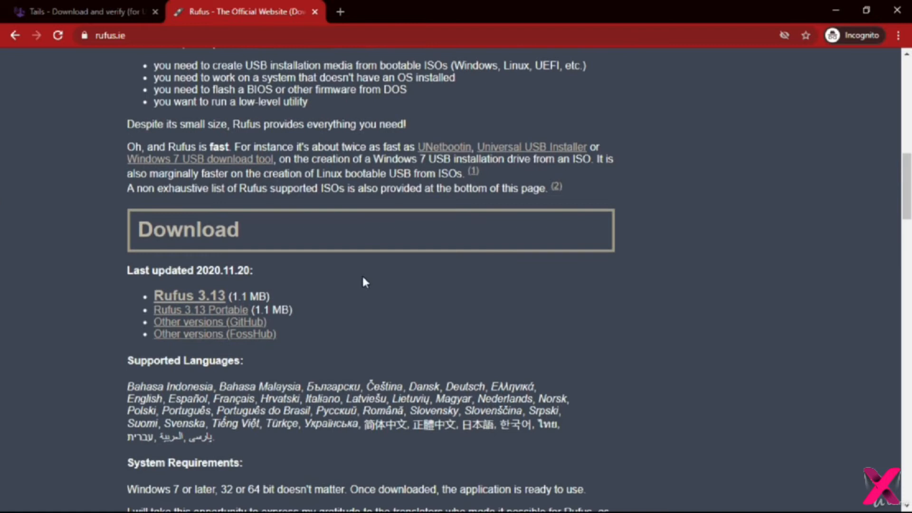
click(204, 303)
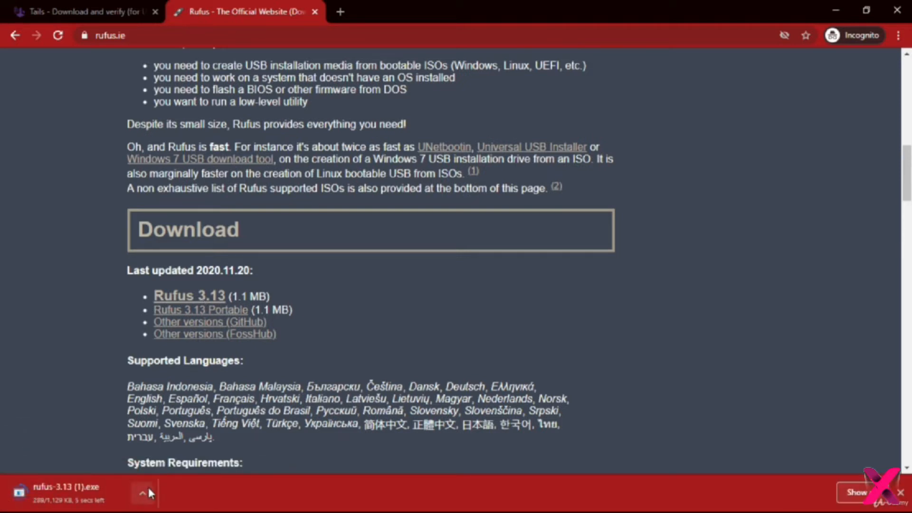
click(148, 489)
click(162, 472)
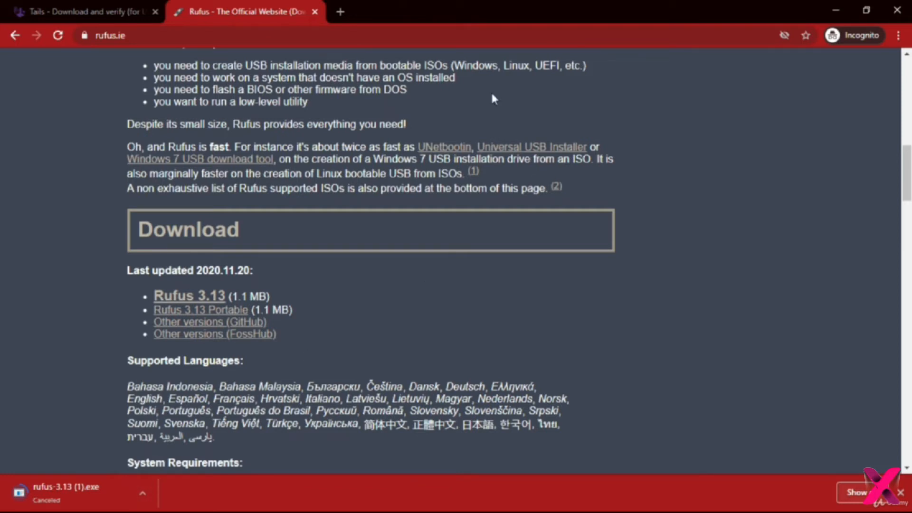
Return to the Tails download page and verify the tails-amd64-4.14 image from the Downloads folder.
click(61, 6)
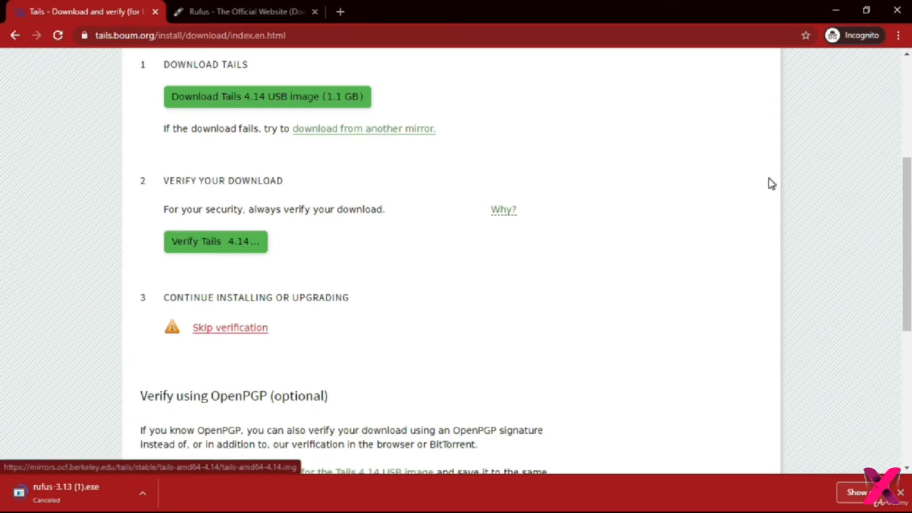
scroll(2, 230, up, 2)
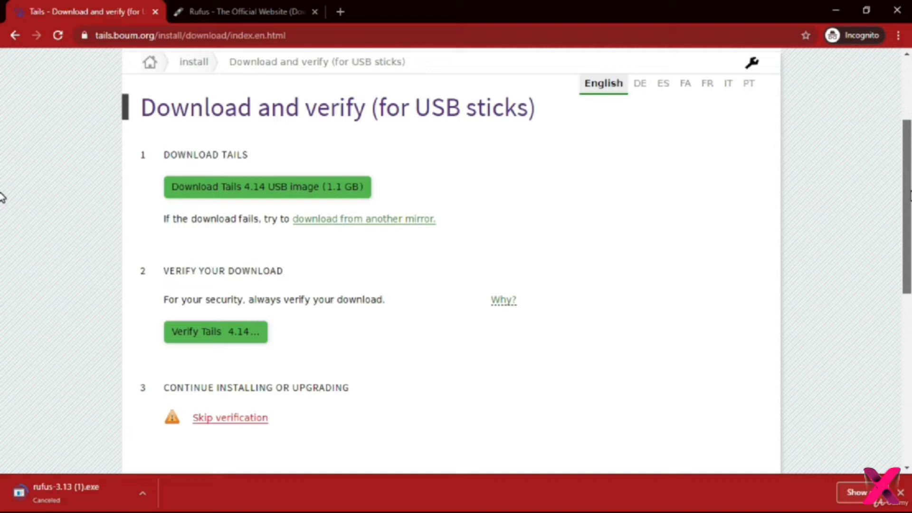
scroll(304, 257, down, 1)
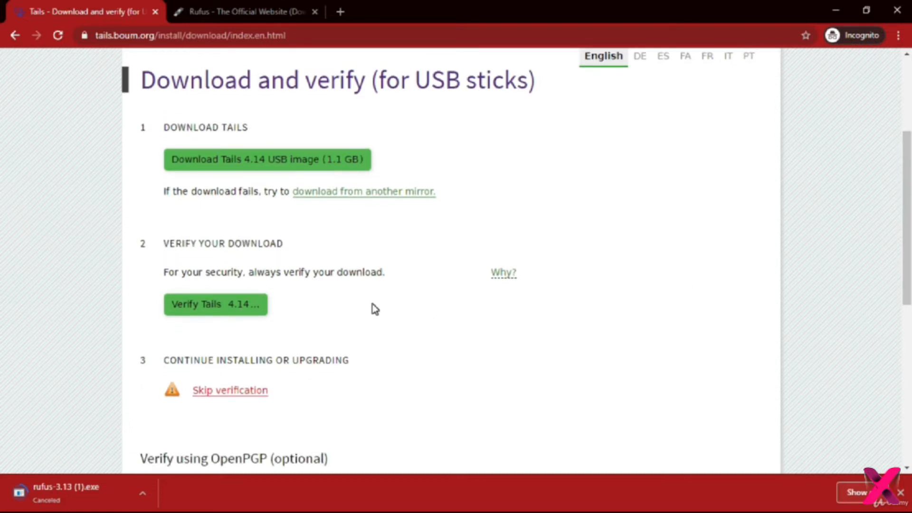
click(902, 493)
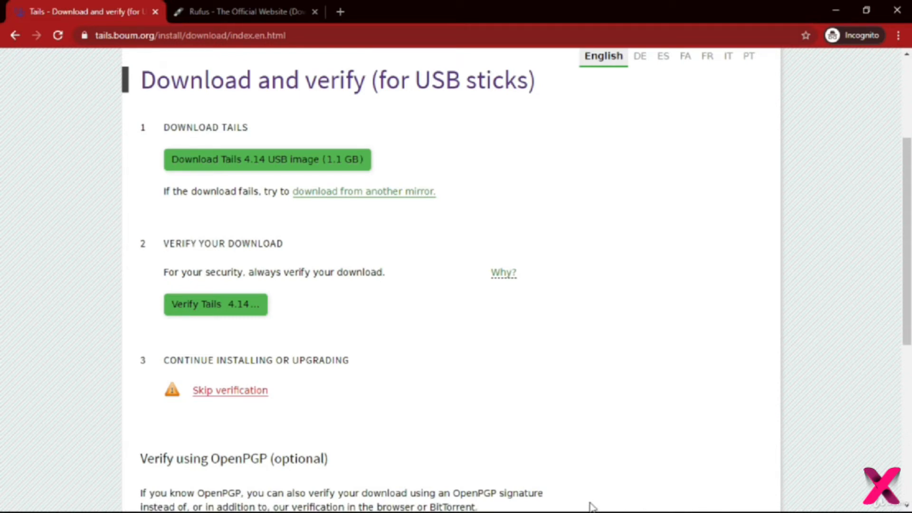
click(231, 308)
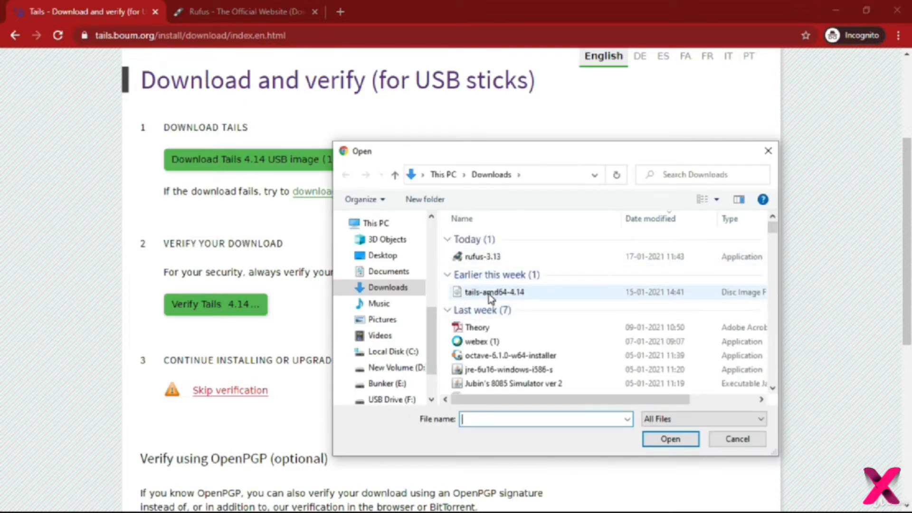
double_click(516, 293)
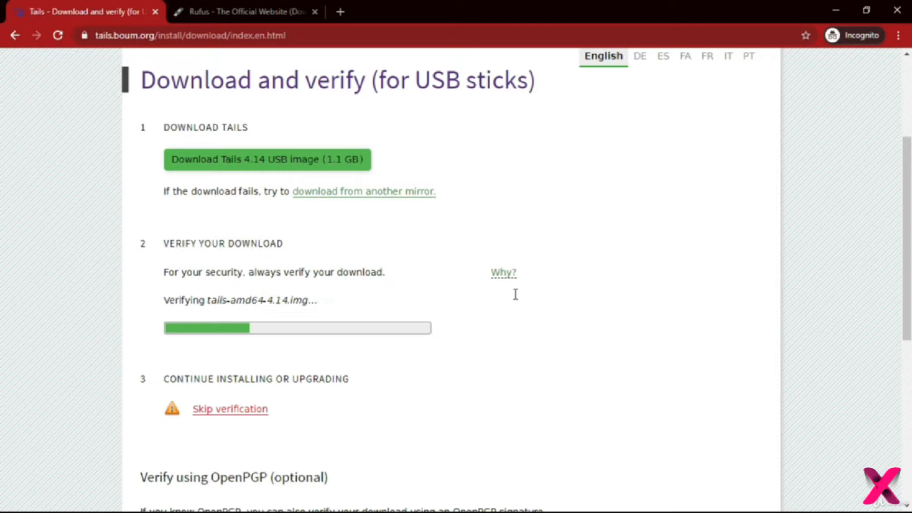
Inspect the contents of USB Drive (F:) in File Explorer and return to the Tails verification page in Chrome.
click(840, 3)
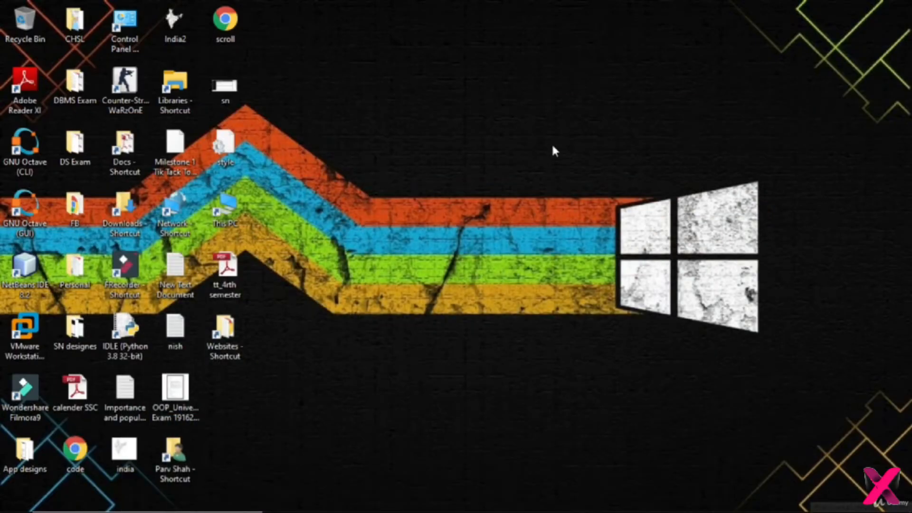
double_click(223, 209)
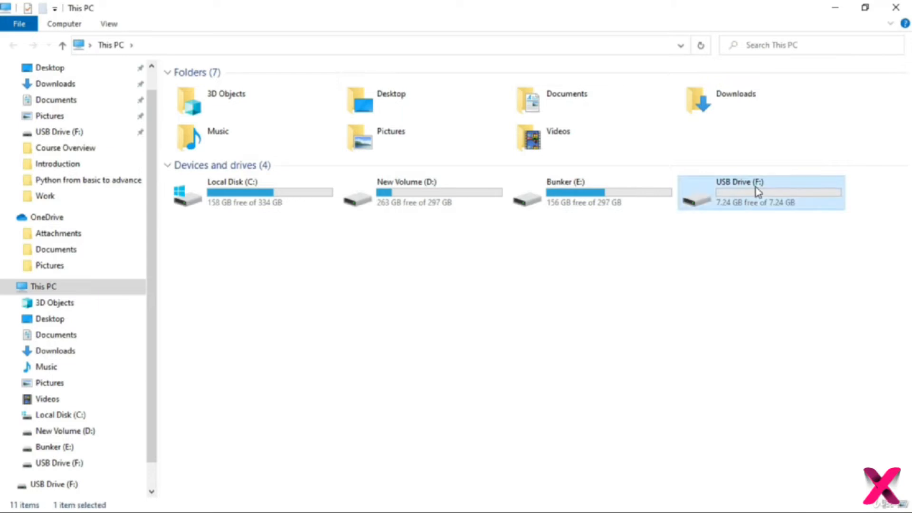
double_click(756, 190)
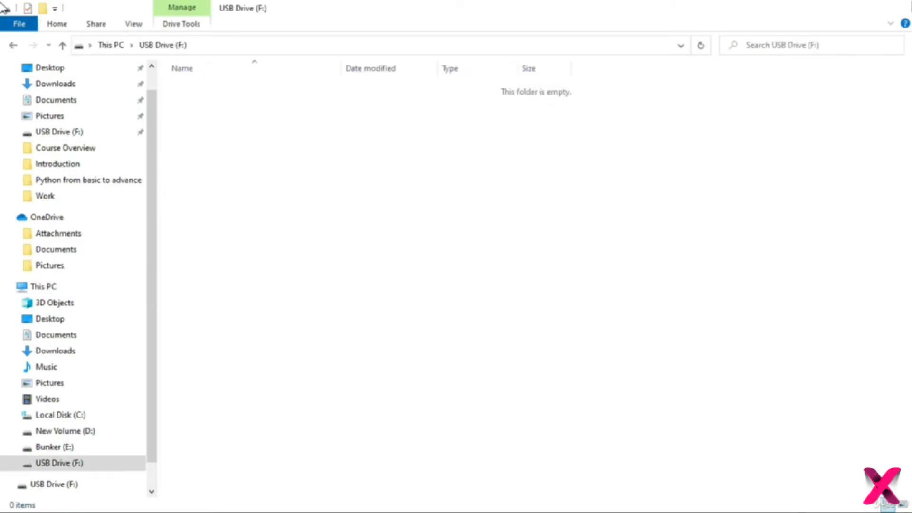
click(902, 5)
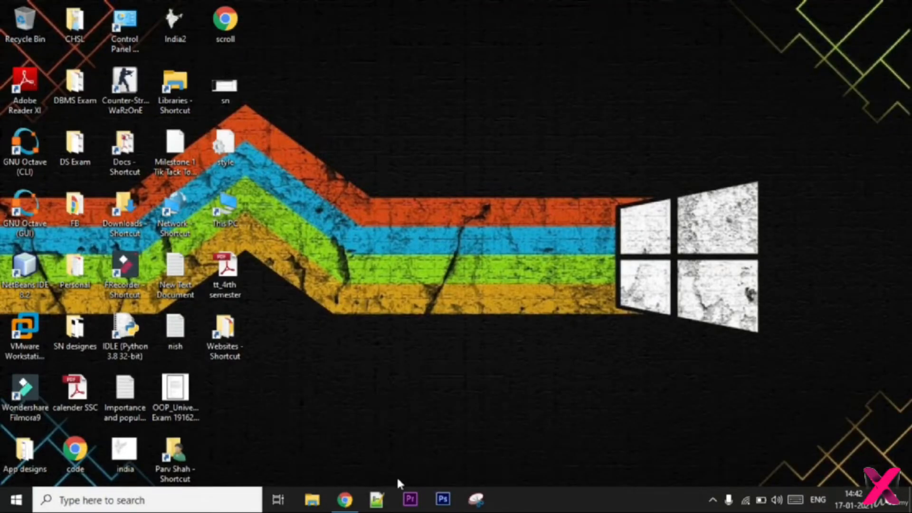
click(345, 499)
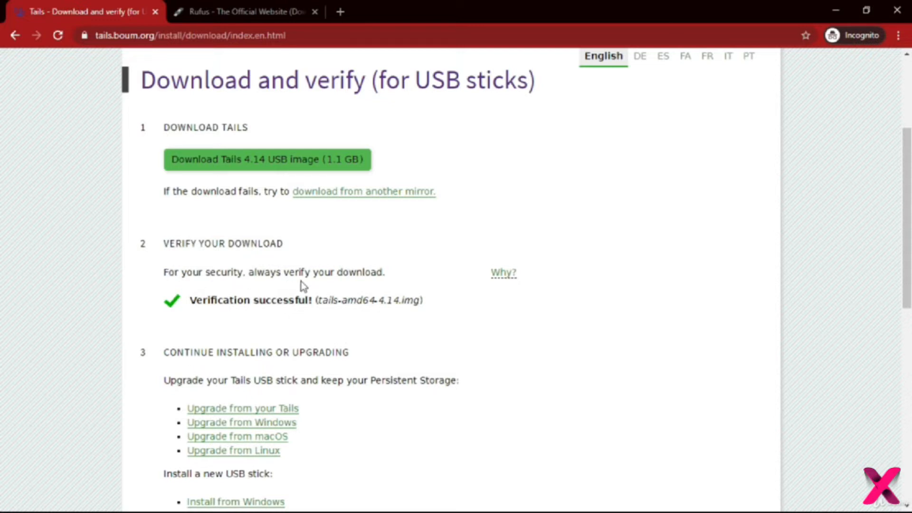
Launch rufus-3.13 from the Downloads folder and clear the folder window from behind it.
click(838, 7)
double_click(145, 219)
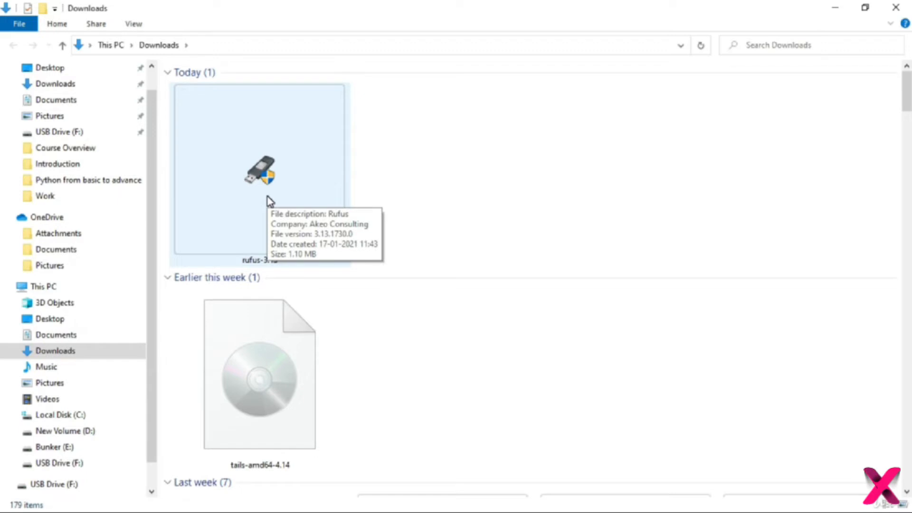
click(270, 201)
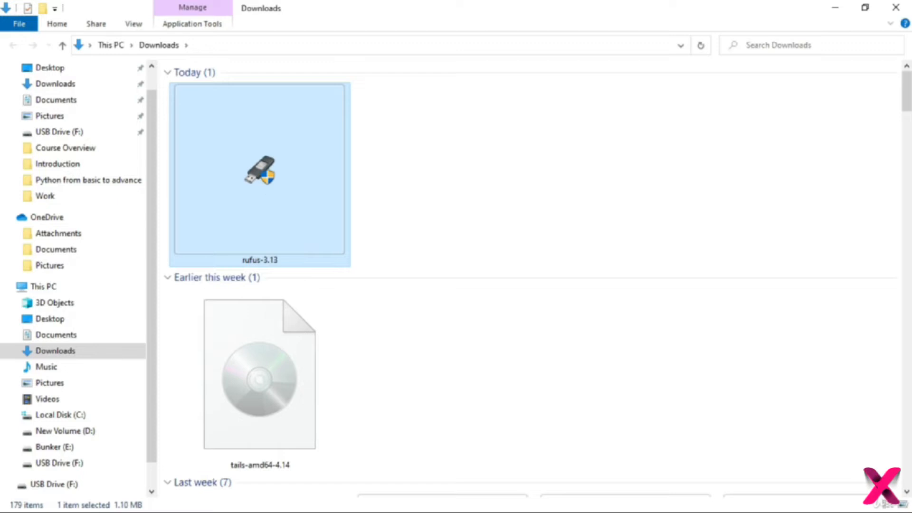
double_click(267, 196)
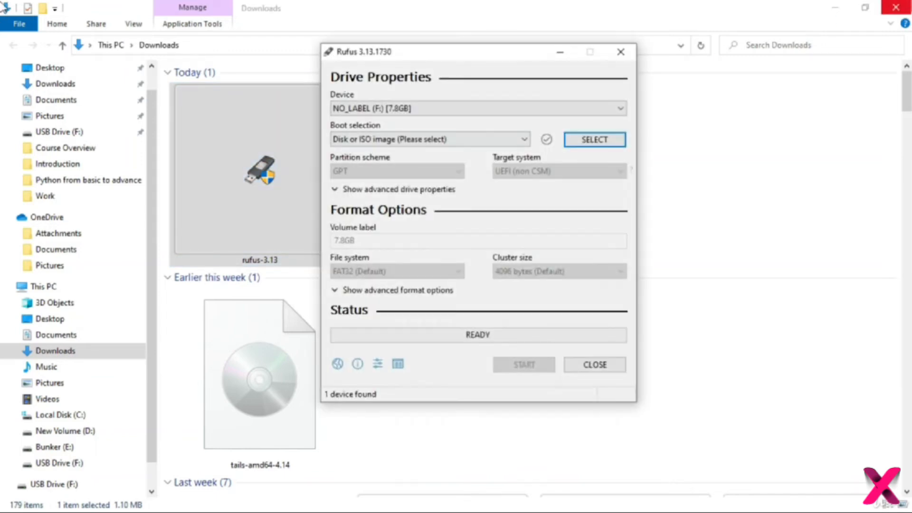
click(839, 7)
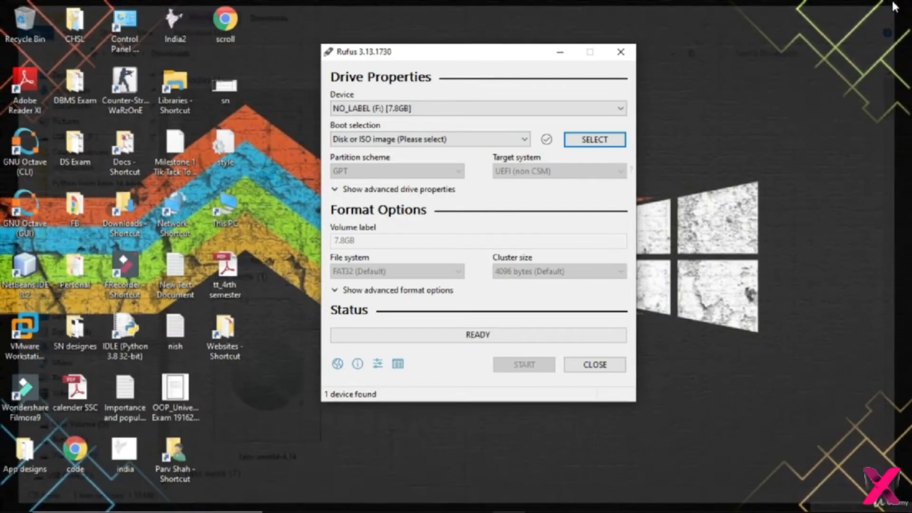
Choose the 7.8 GB NO_LABEL (F:) drive as the device and load tails-amd64-4.14 from Downloads as the boot image.
click(491, 110)
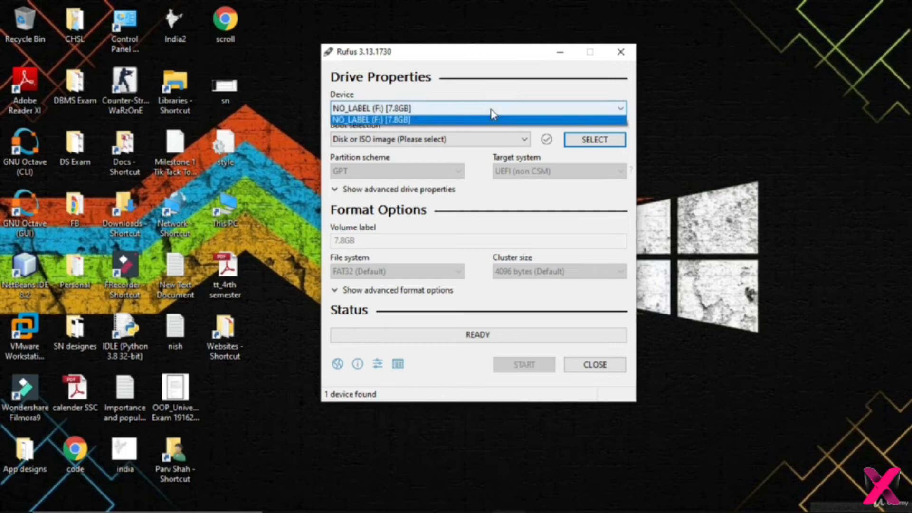
click(436, 122)
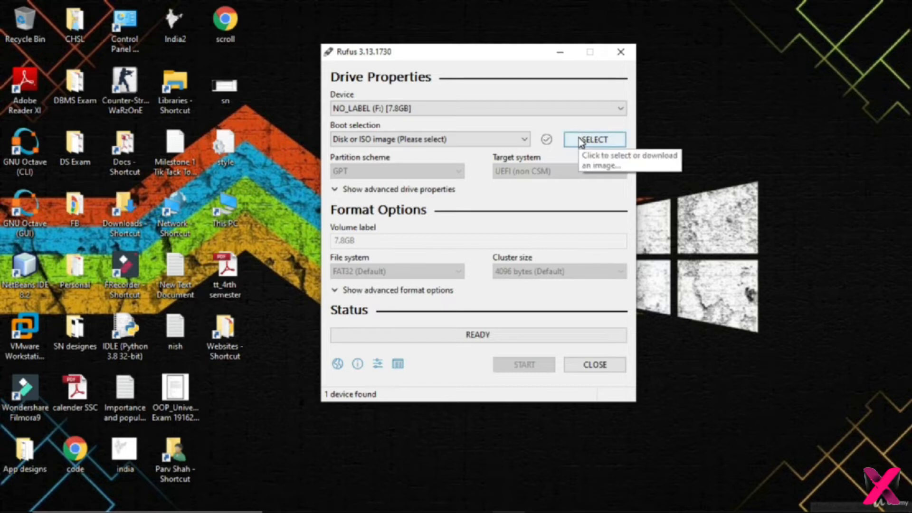
click(598, 142)
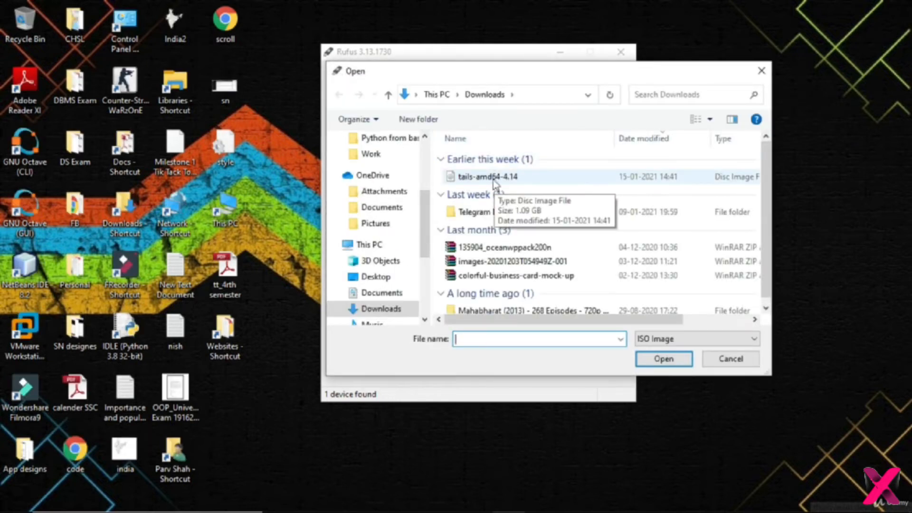
double_click(524, 177)
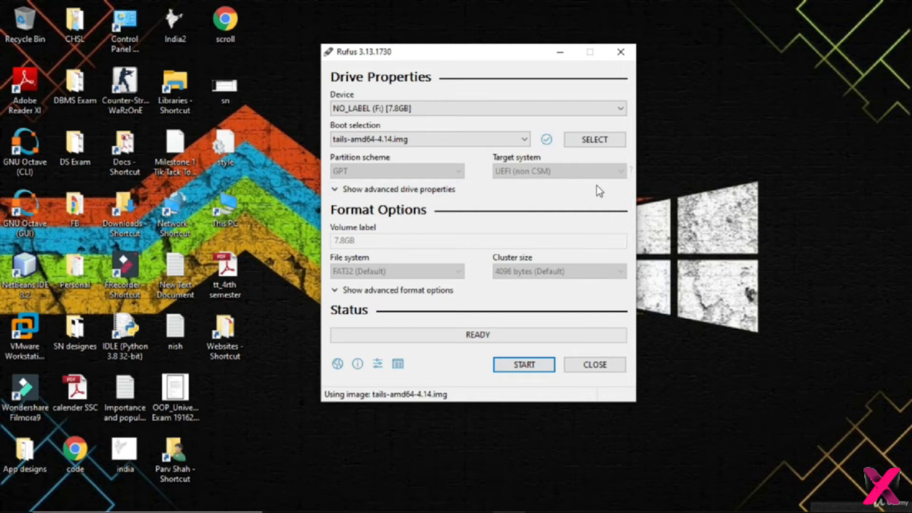
Write the Tails image to the USB drive, accepting the erasure of its data, and close Rufus once the writing finishes.
click(533, 364)
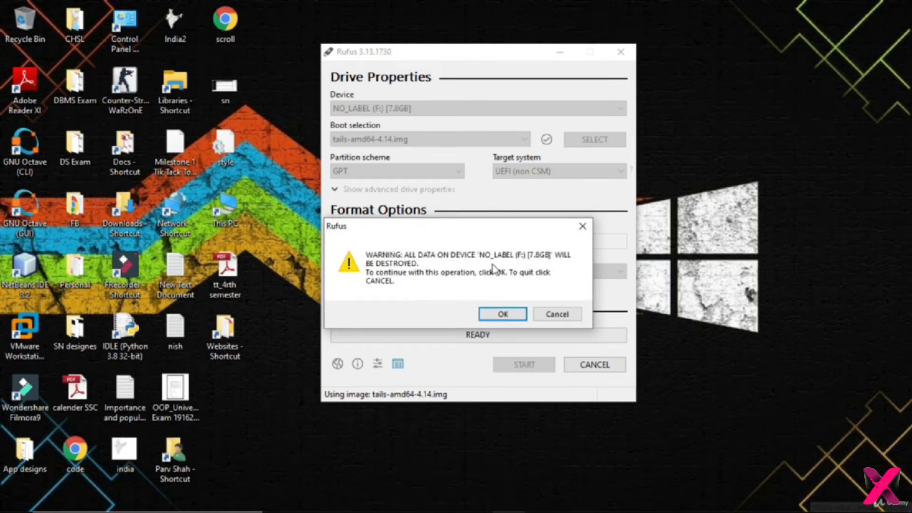
click(505, 314)
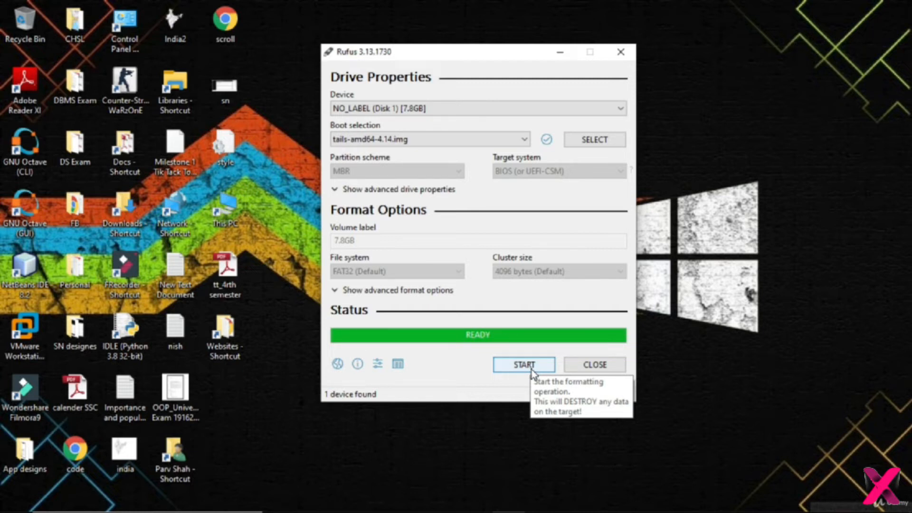
click(579, 375)
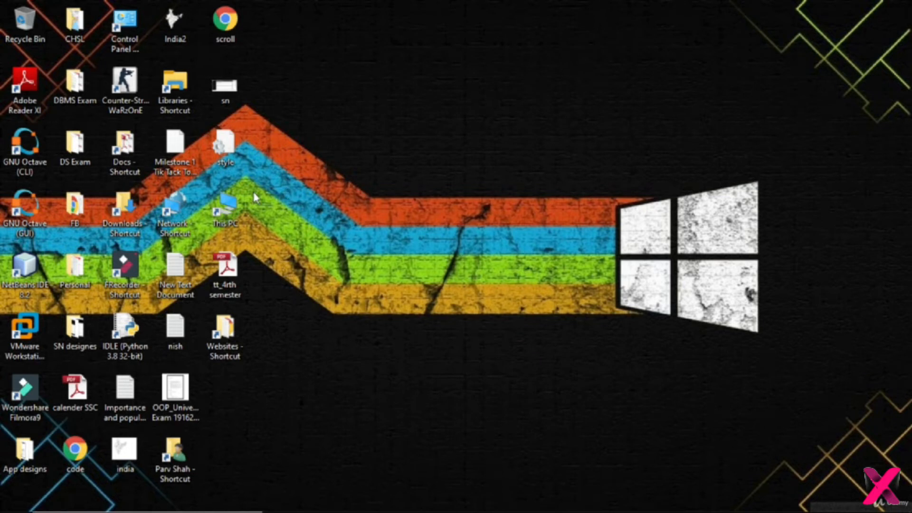
Check the list of drives in This PC in File Explorer and close the window.
double_click(242, 204)
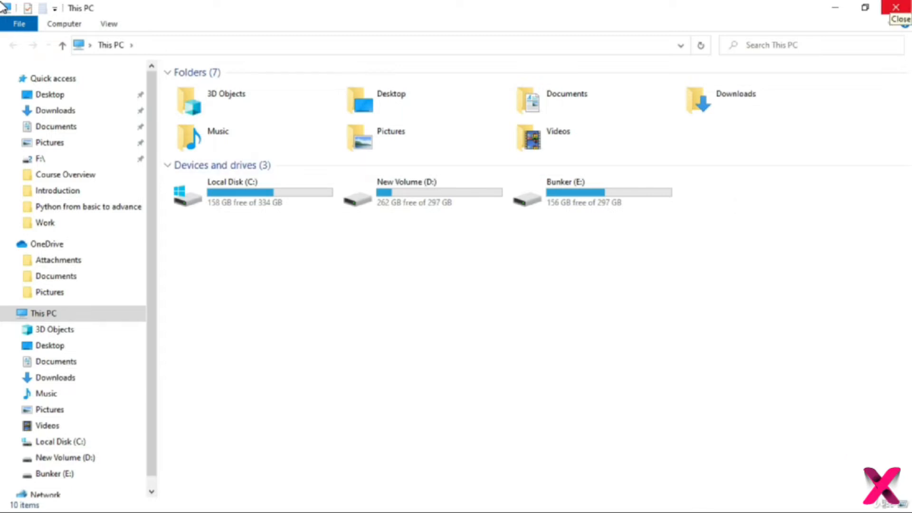
click(895, 6)
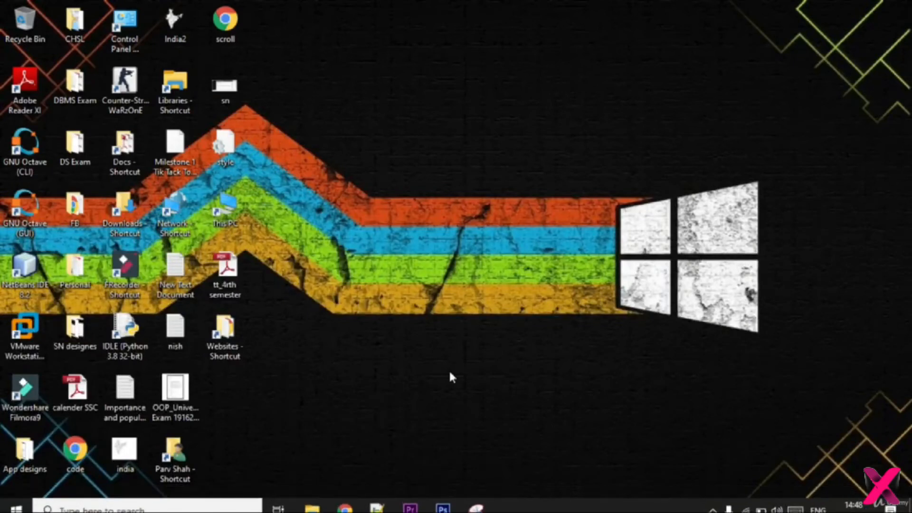
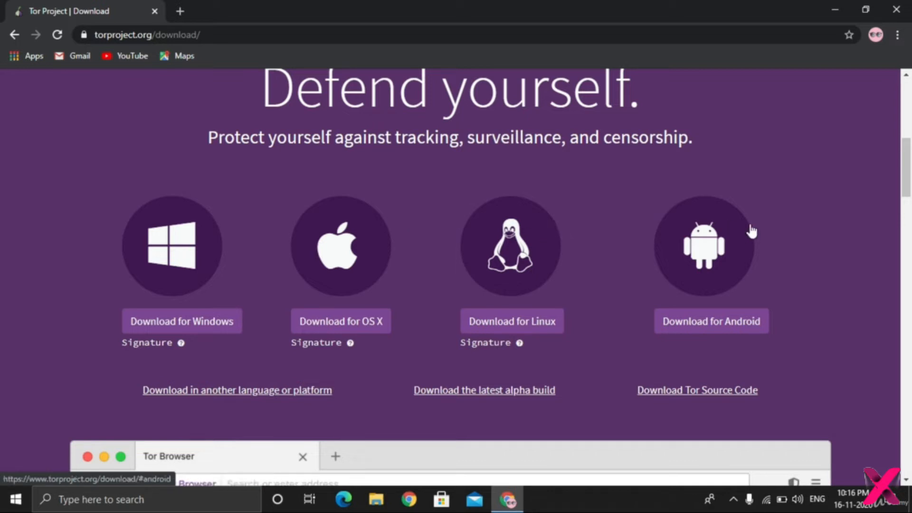
Download the Tor Browser installer for Windows from the Tor Project download page and minimize the browser once the download finishes.
scroll(2, 228, down, 6)
scroll(2, 227, down, 6)
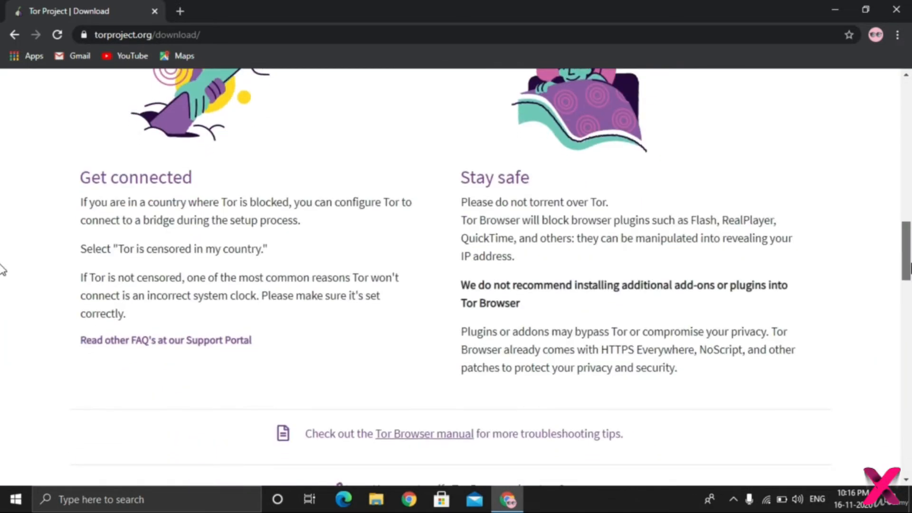
scroll(2, 285, down, 11)
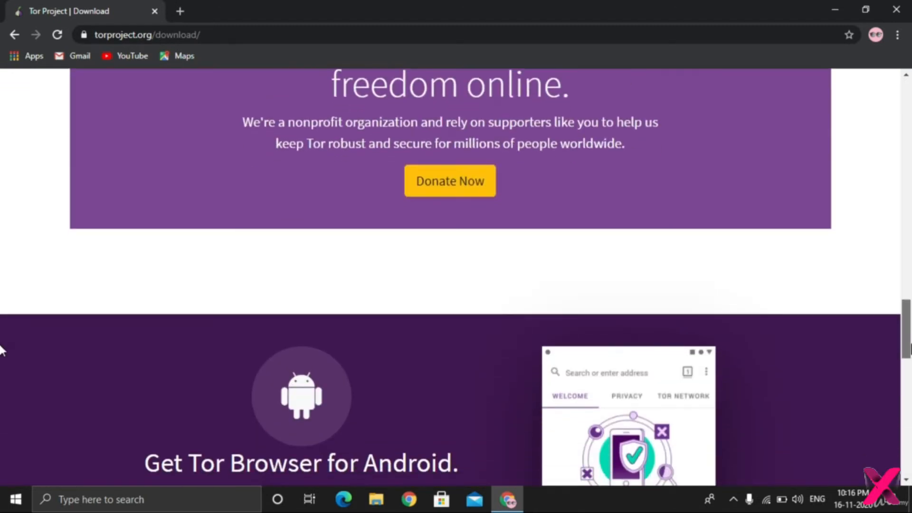
scroll(2, 344, down, 7)
scroll(2, 400, down, 1)
scroll(2, 395, up, 2)
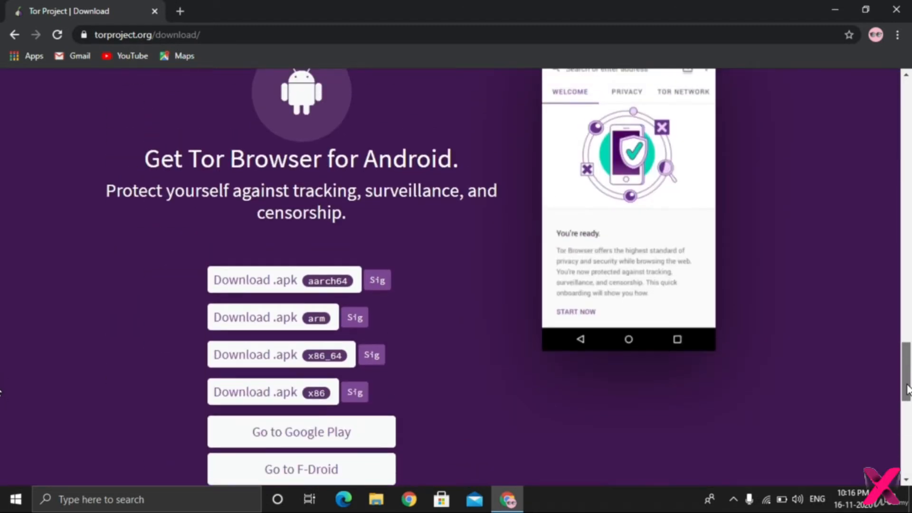
drag(908, 390, 868, 184)
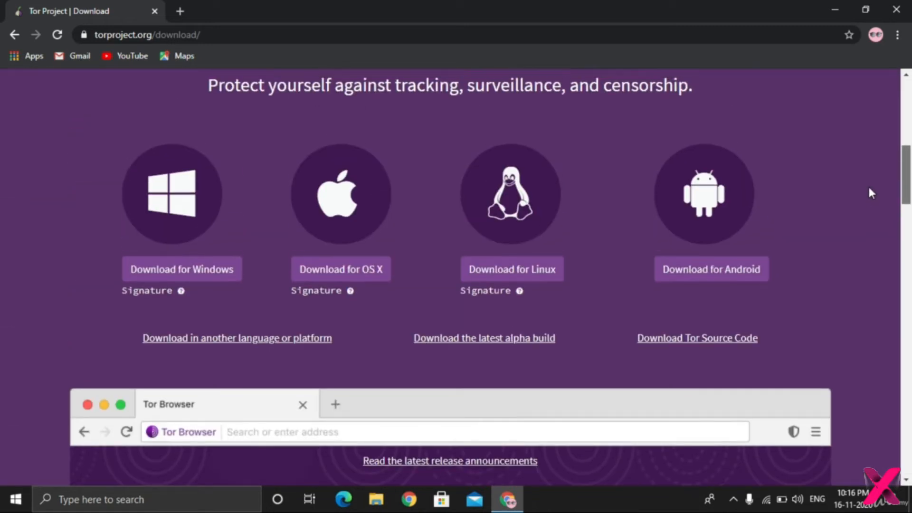
click(156, 275)
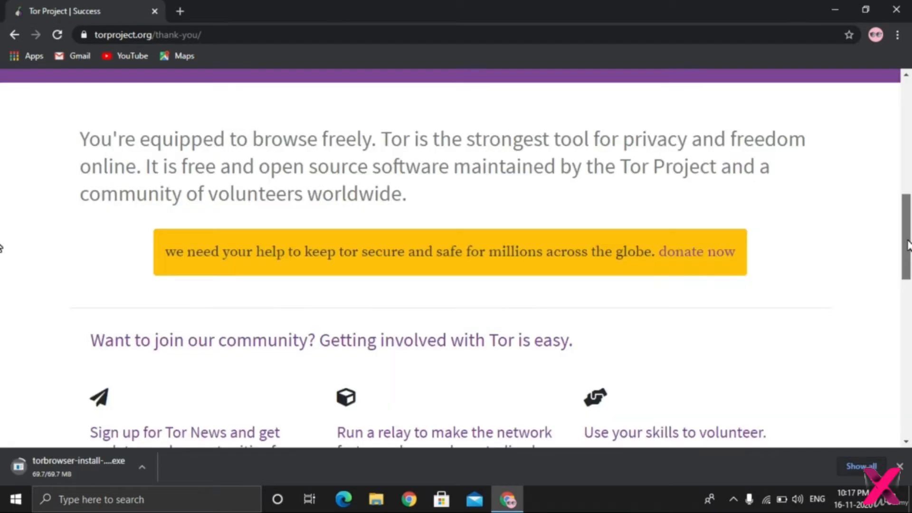
drag(908, 245, 909, 311)
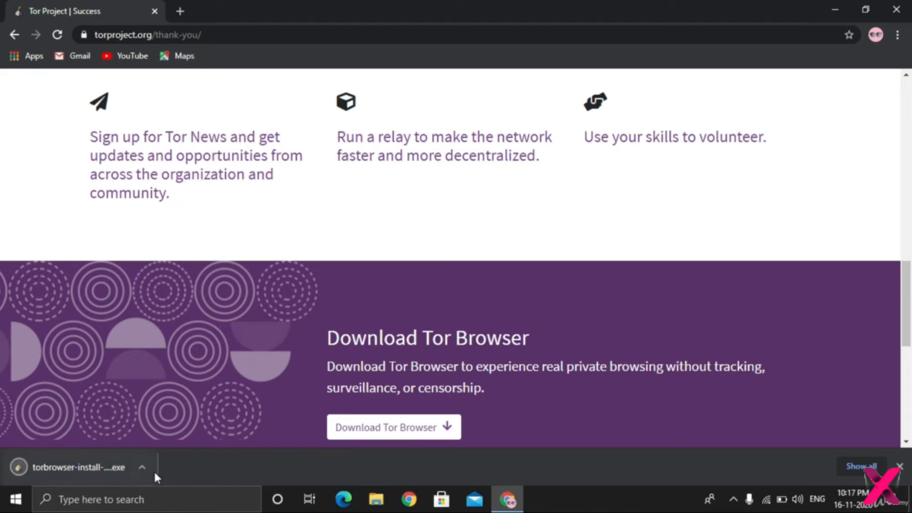
click(832, 9)
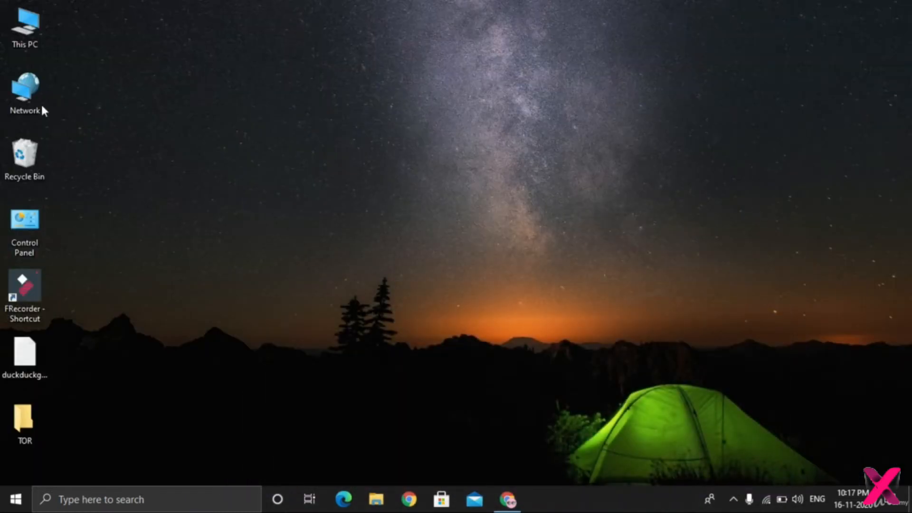
Transfer torbrowser-install-win64-10.0.4_en-US from the Downloads folder into the TOR folder on the desktop.
double_click(18, 48)
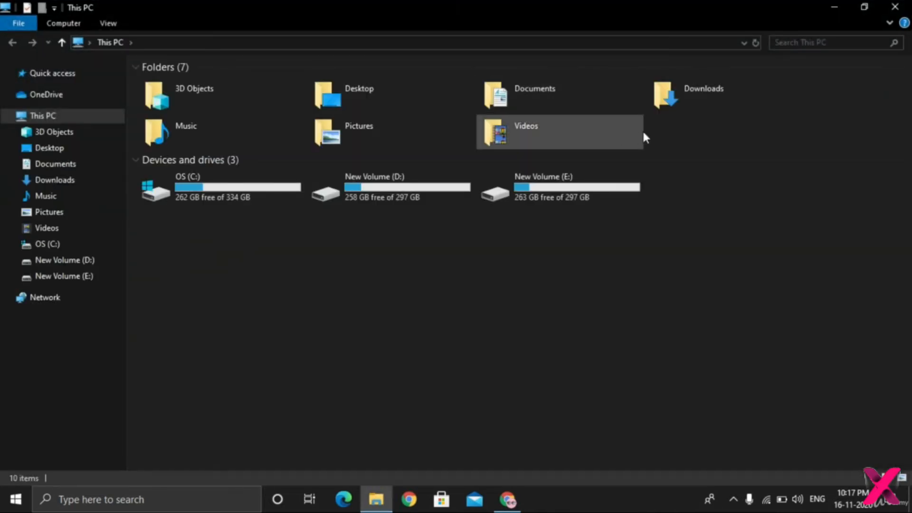
double_click(694, 99)
click(302, 102)
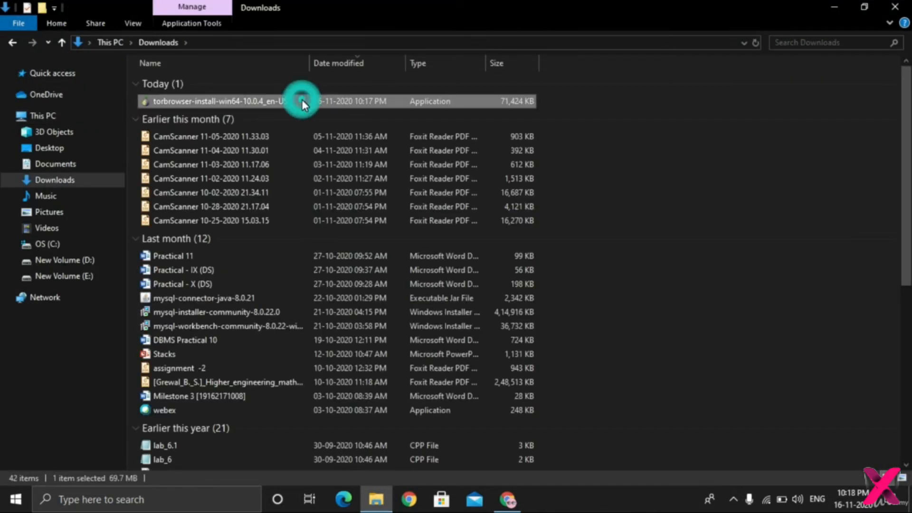
click(910, 3)
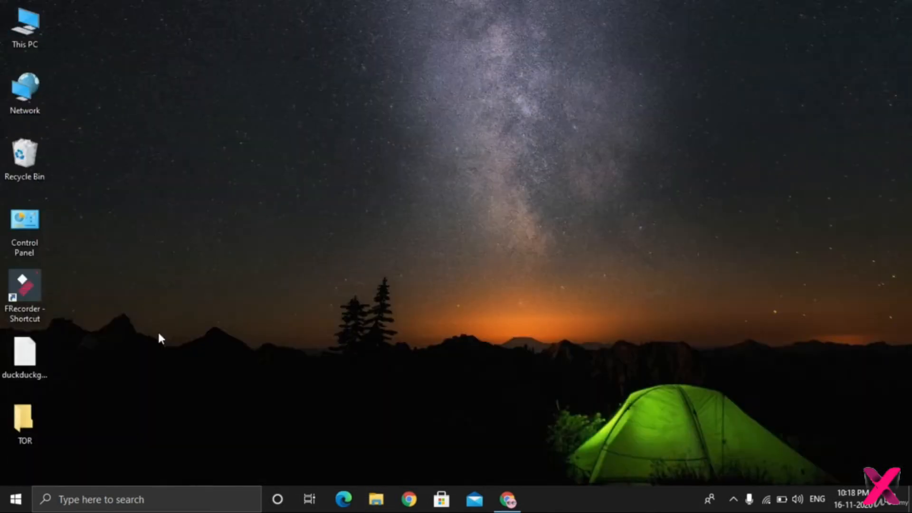
double_click(17, 422)
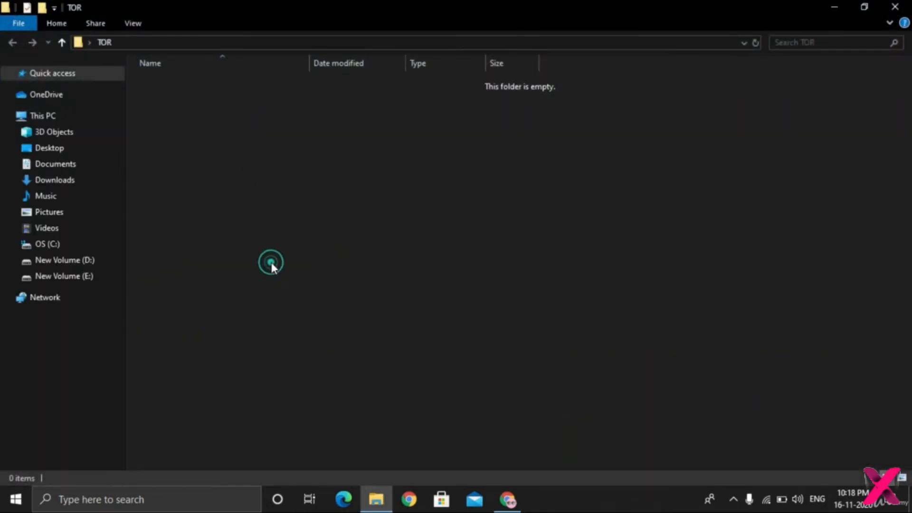
key(ctrl+v)
click(272, 265)
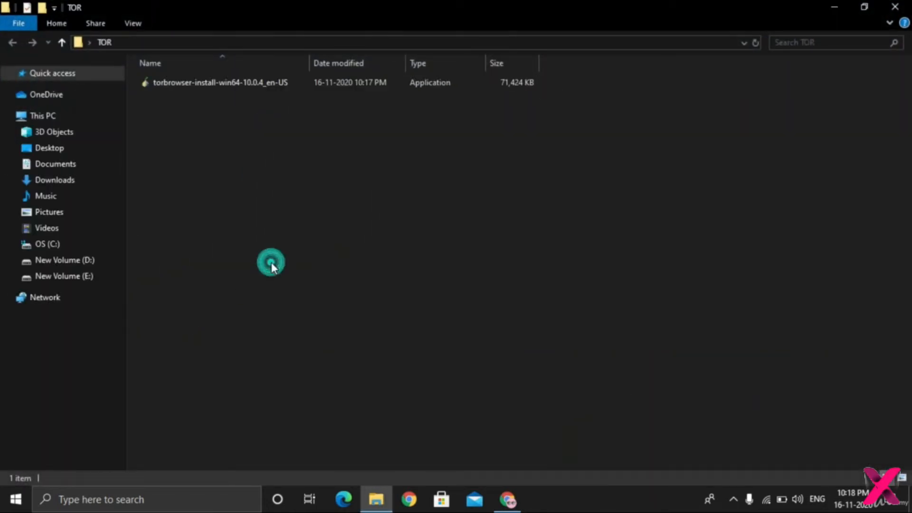
Run the Tor Browser installer from the TOR folder, install it to the default Desktop\Tor Browser destination, and close the folder window.
double_click(434, 90)
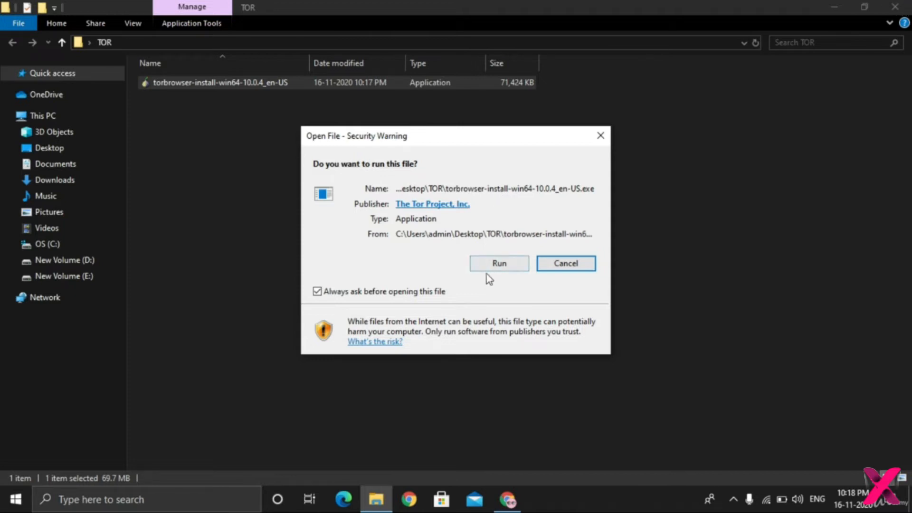
click(489, 261)
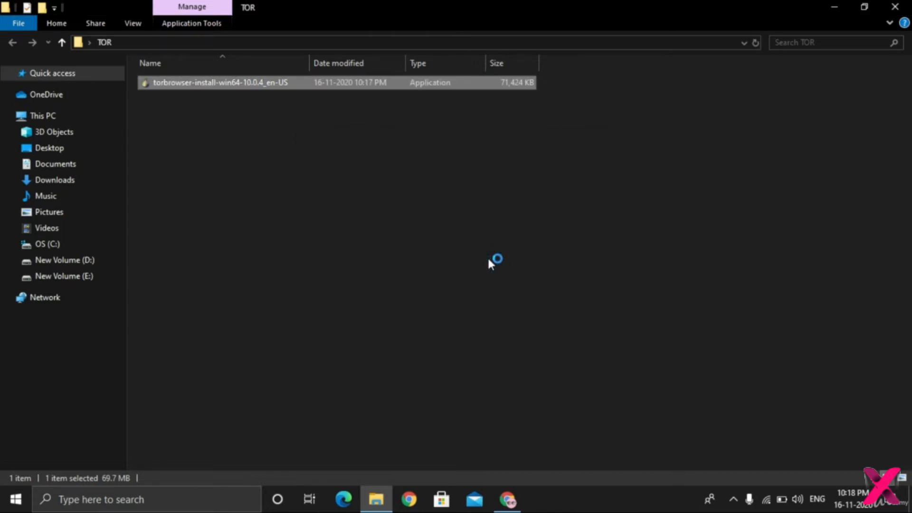
click(460, 283)
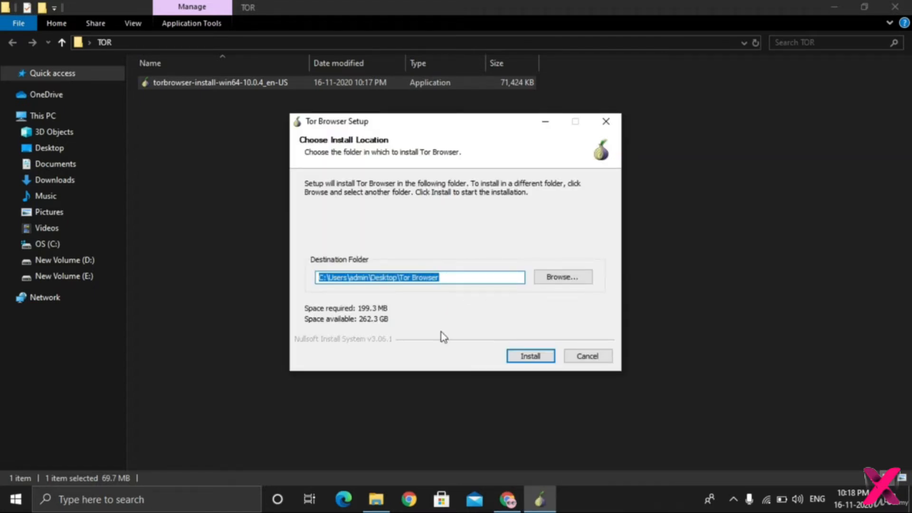
click(525, 362)
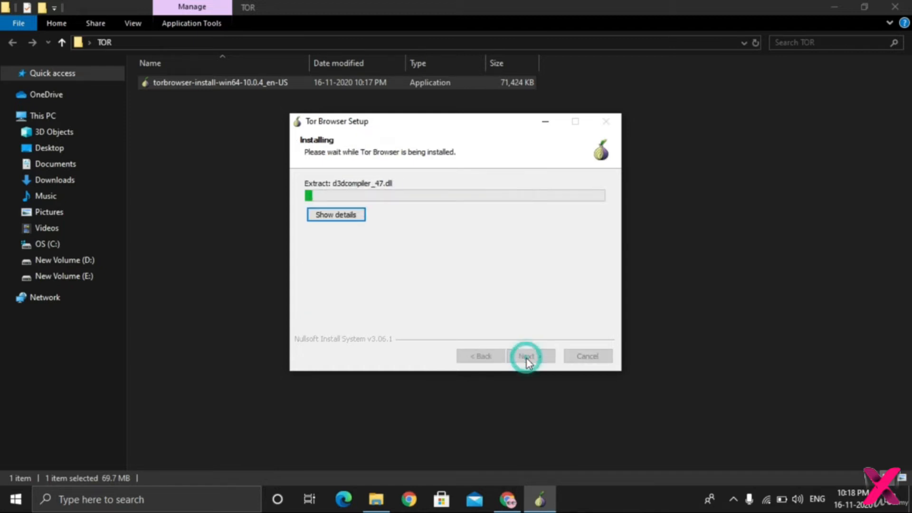
click(908, 5)
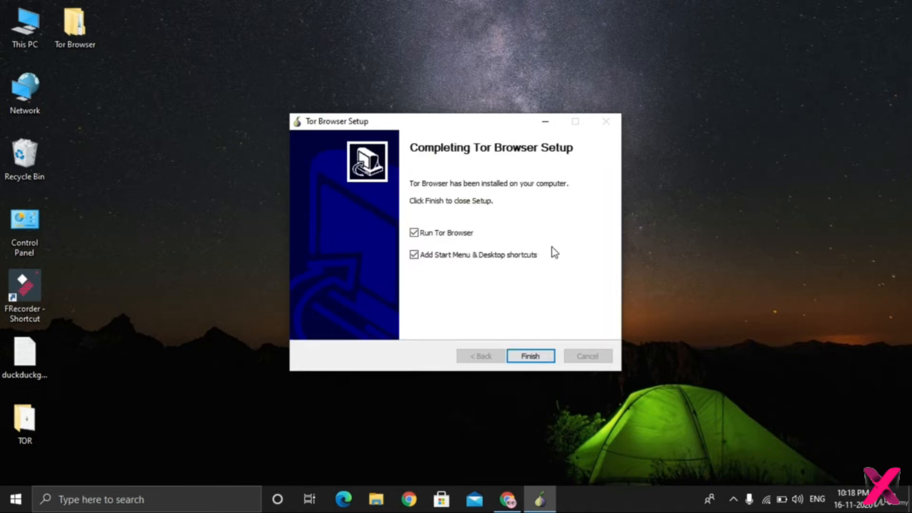
Finish the setup with Run Tor Browser unchecked and the shortcuts option kept, and refresh the desktop.
click(459, 235)
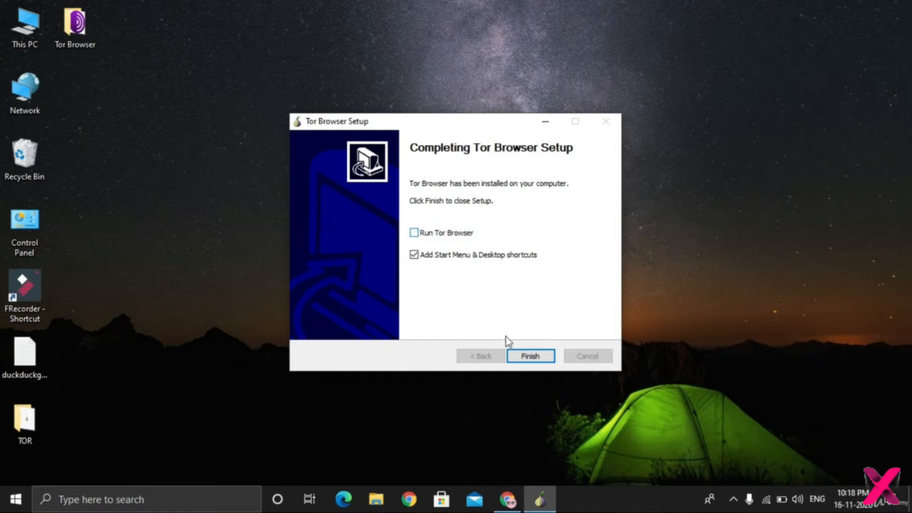
click(530, 356)
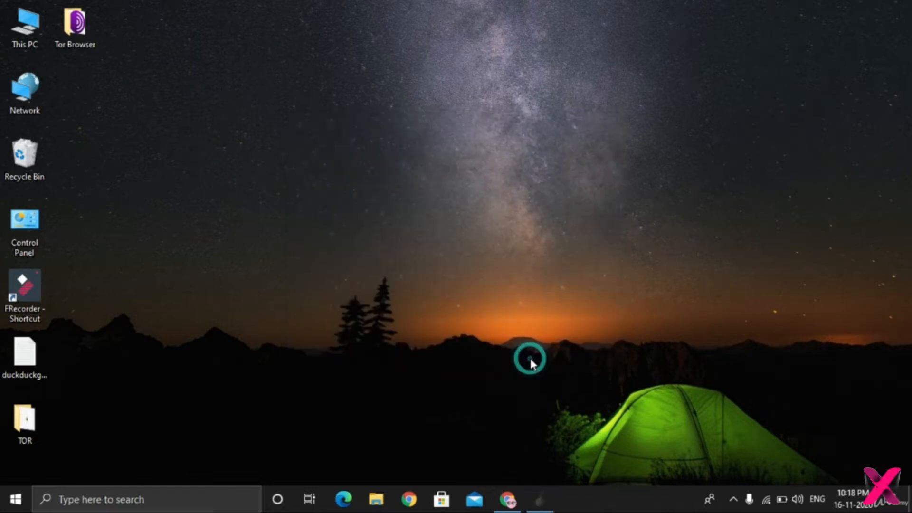
right_click(523, 161)
click(573, 199)
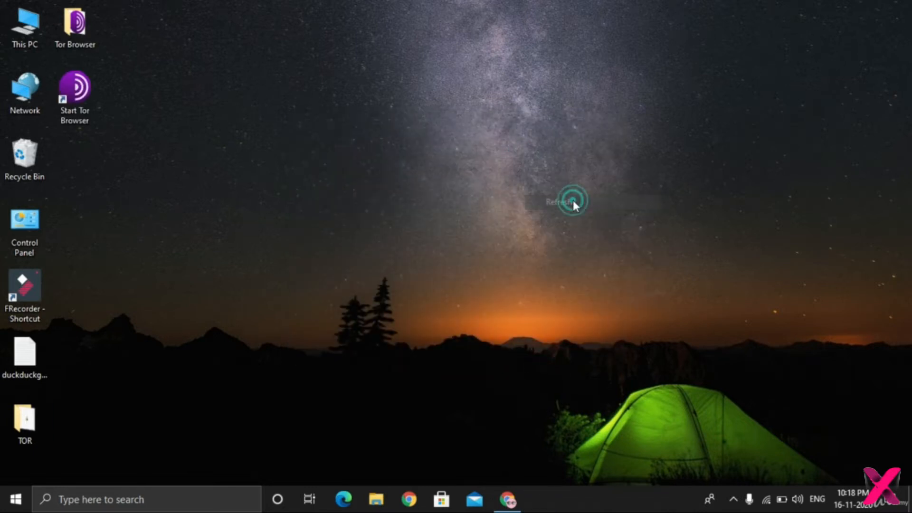
Check the contents of the Tor Browser folder on the desktop, close it, and refresh the desktop.
double_click(73, 24)
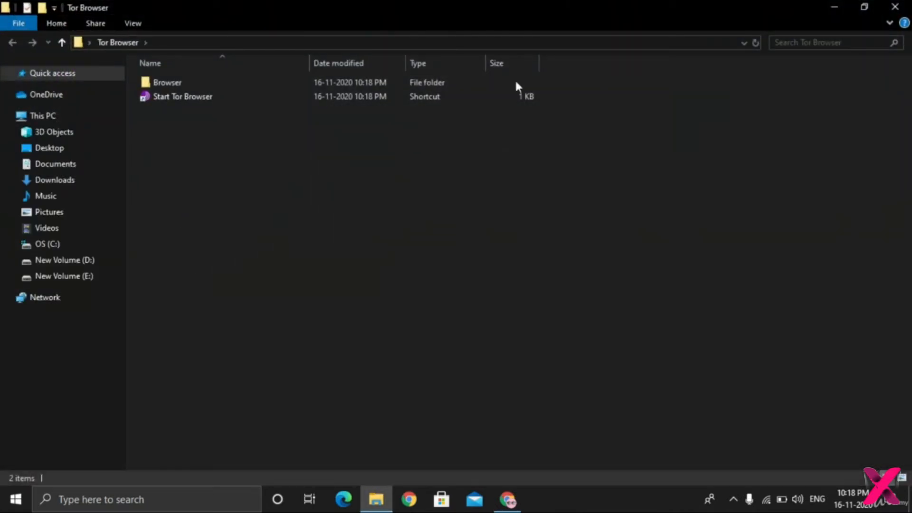
click(476, 82)
double_click(476, 82)
key(d)
key(3)
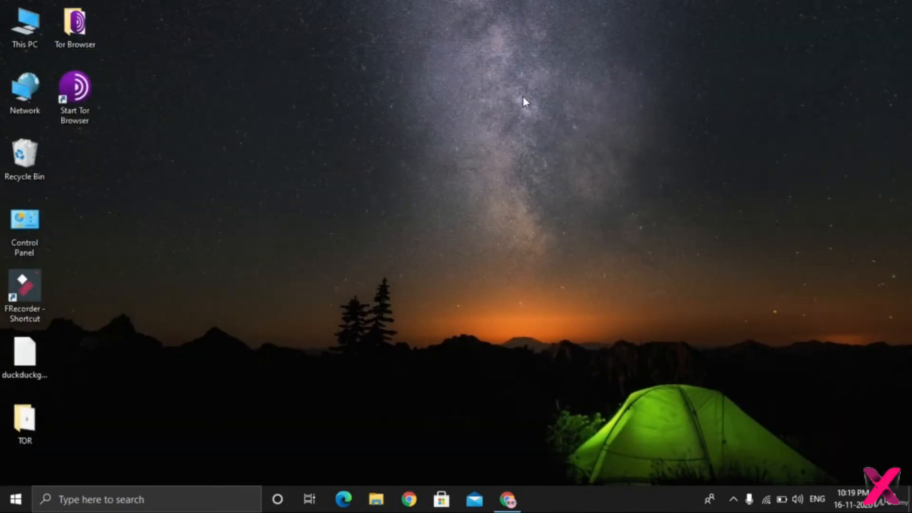
right_click(523, 96)
click(557, 137)
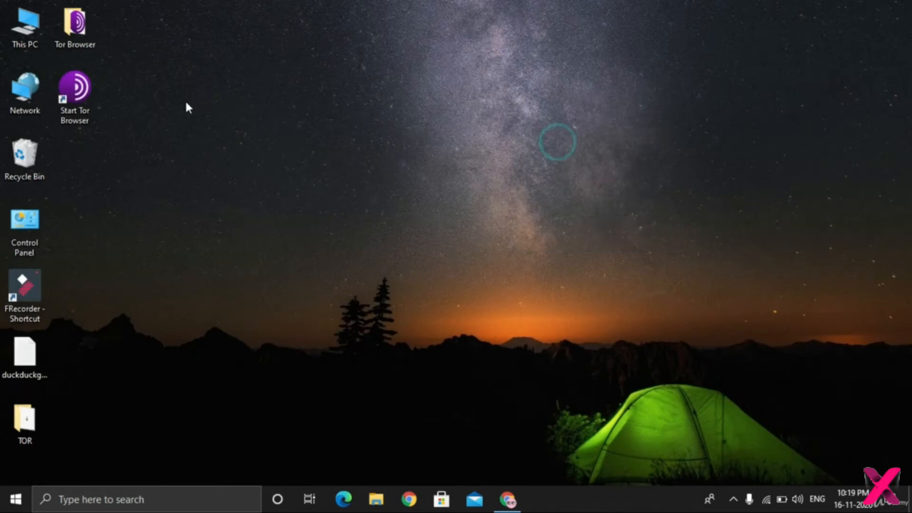
Launch Tor Browser from its desktop shortcut and connect to the Tor network, moving the connection window clear of the desktop icons.
double_click(81, 102)
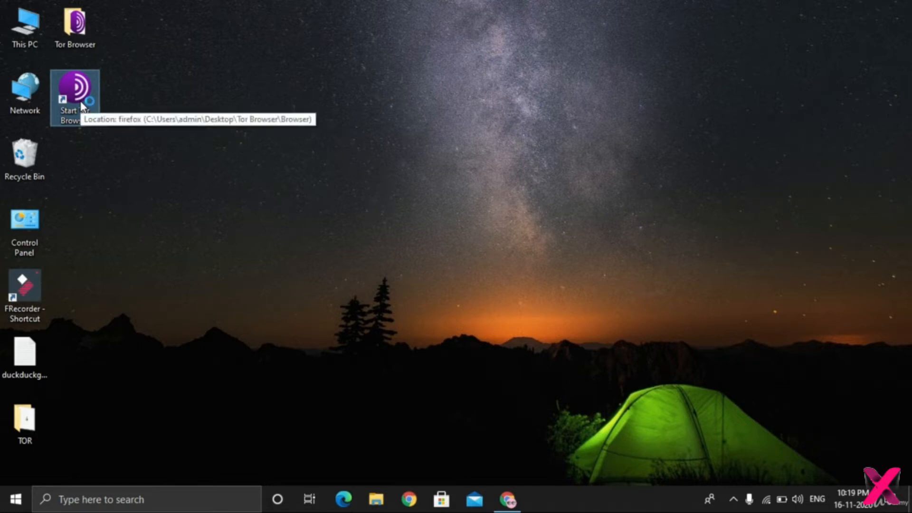
double_click(82, 105)
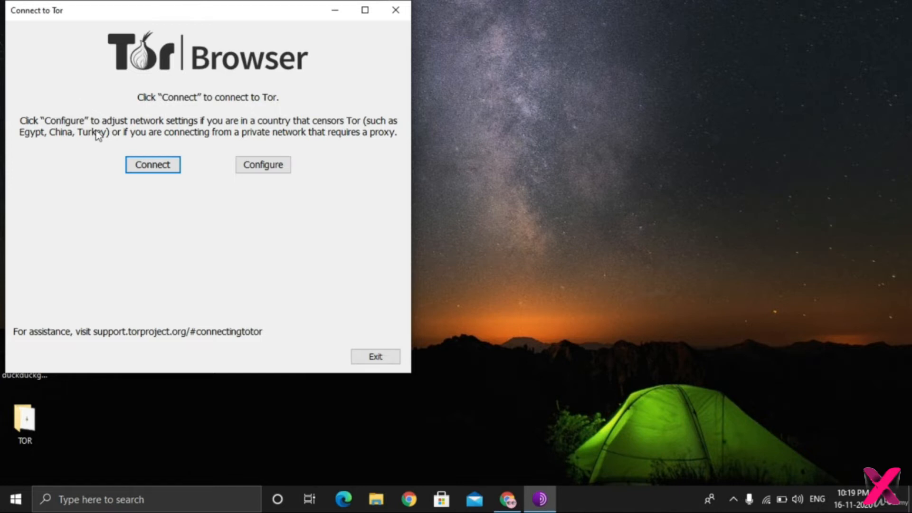
click(157, 166)
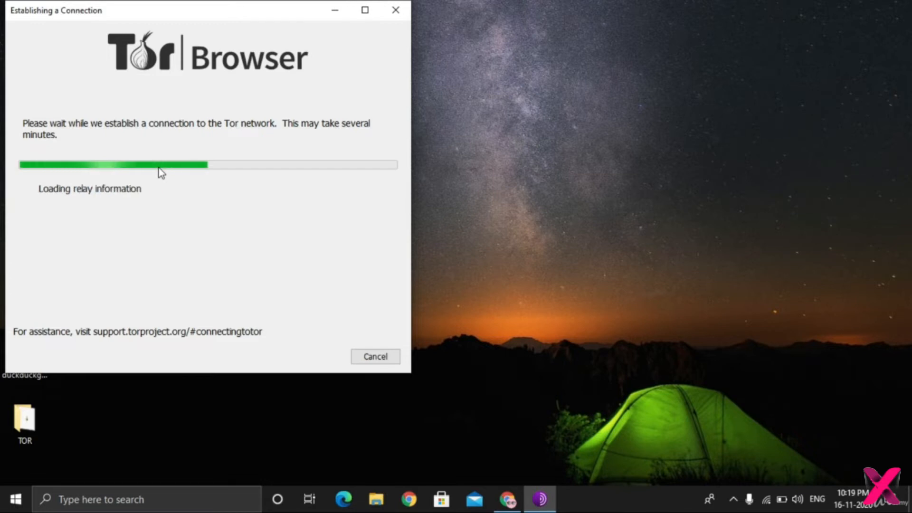
drag(236, 8, 499, 52)
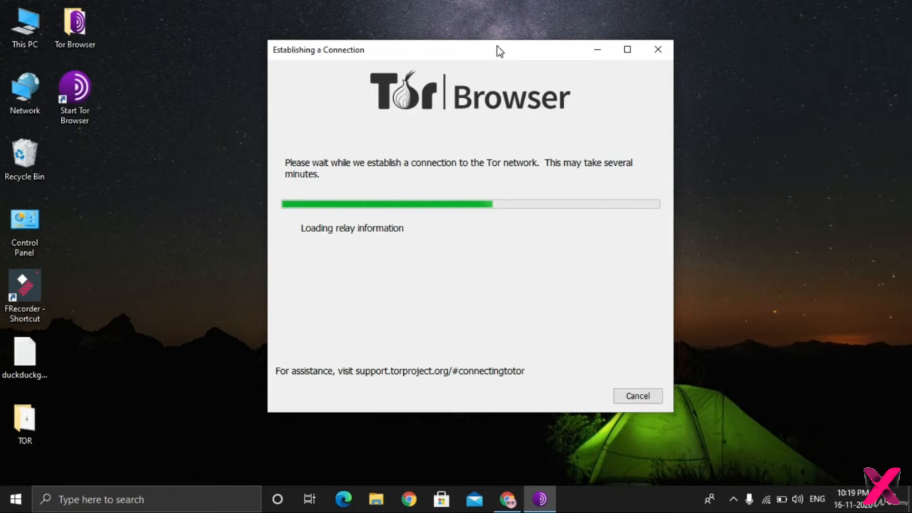
Close the Chrome window with the Tor Project page and move the Tor Browser window clear of the desktop icons.
click(508, 499)
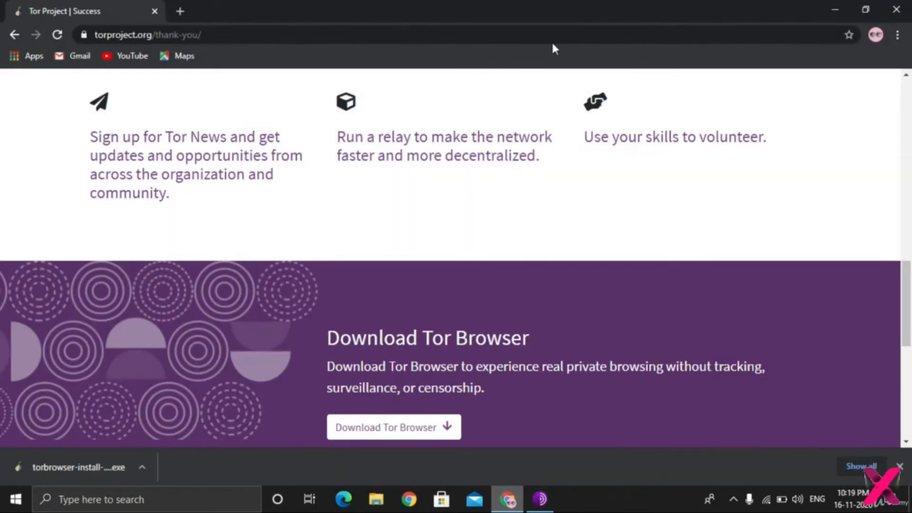
click(897, 10)
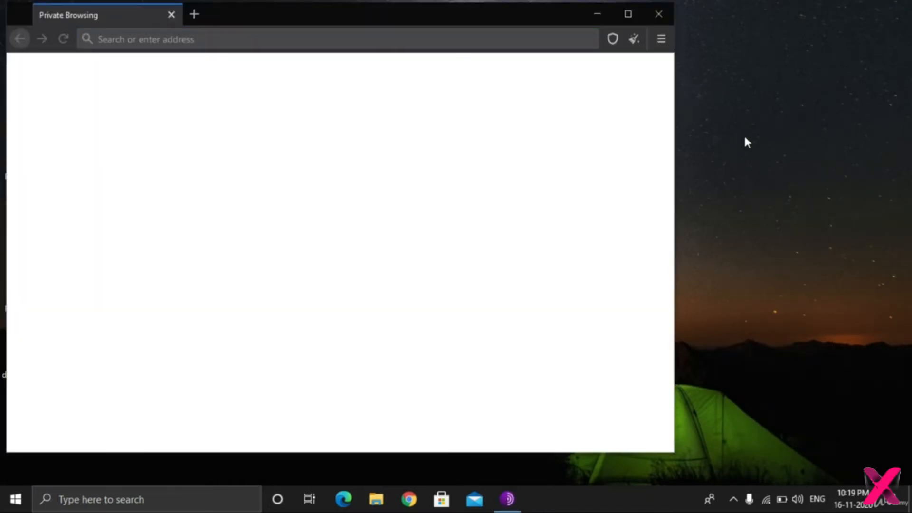
drag(332, 12, 469, 19)
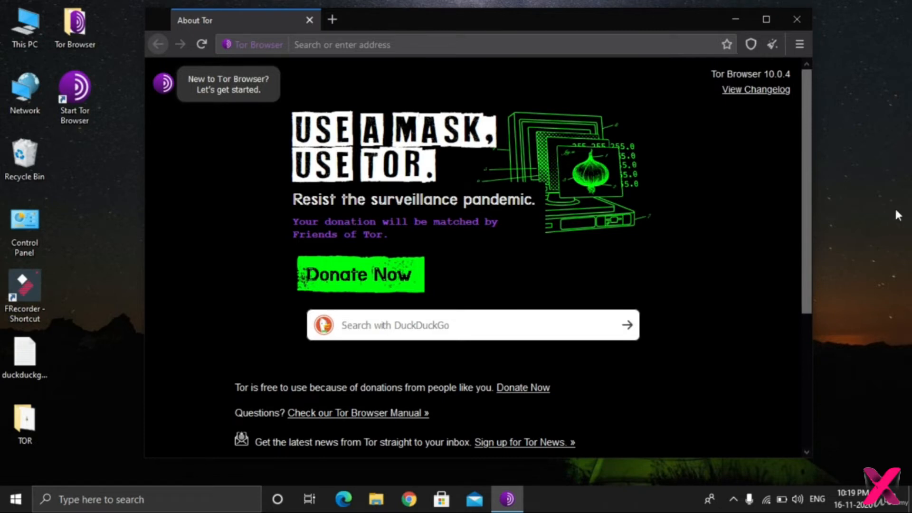
Look through the About Tor start page down to its end and return to its beginning.
drag(805, 132, 786, 110)
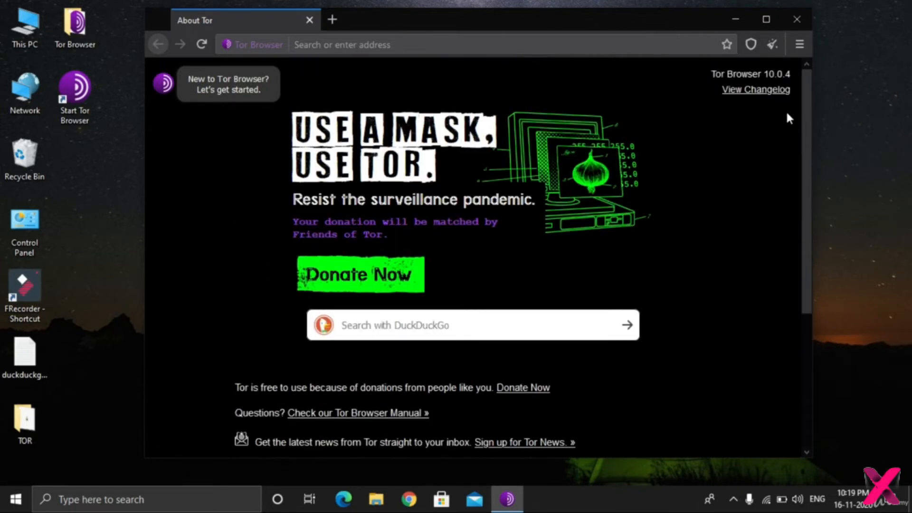
scroll(795, 133, down, 1)
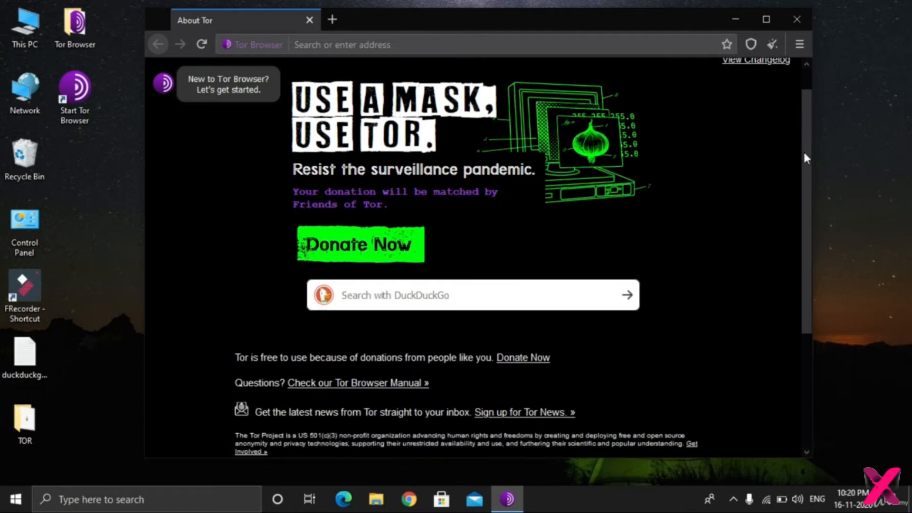
drag(805, 153, 852, 237)
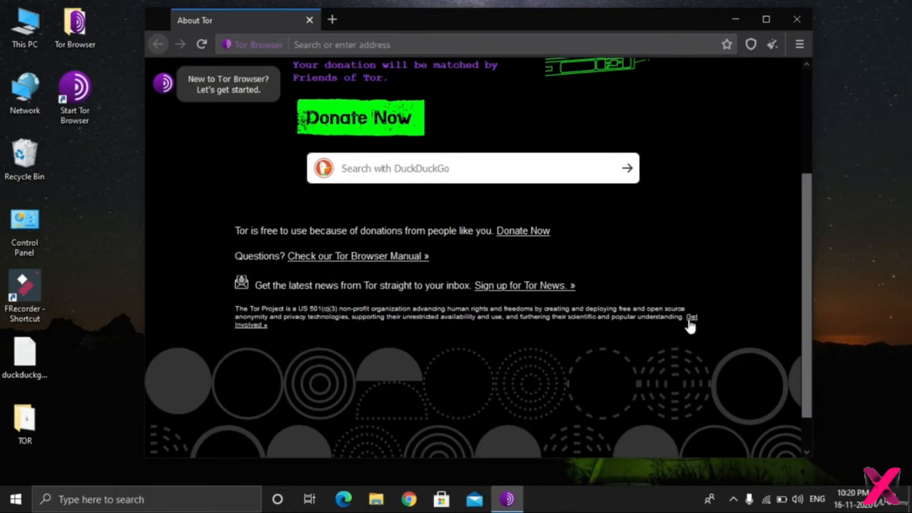
drag(808, 260, 804, 146)
Open Tor Browser's Add-ons Manager and view the installed extensions and the plugins list.
click(799, 46)
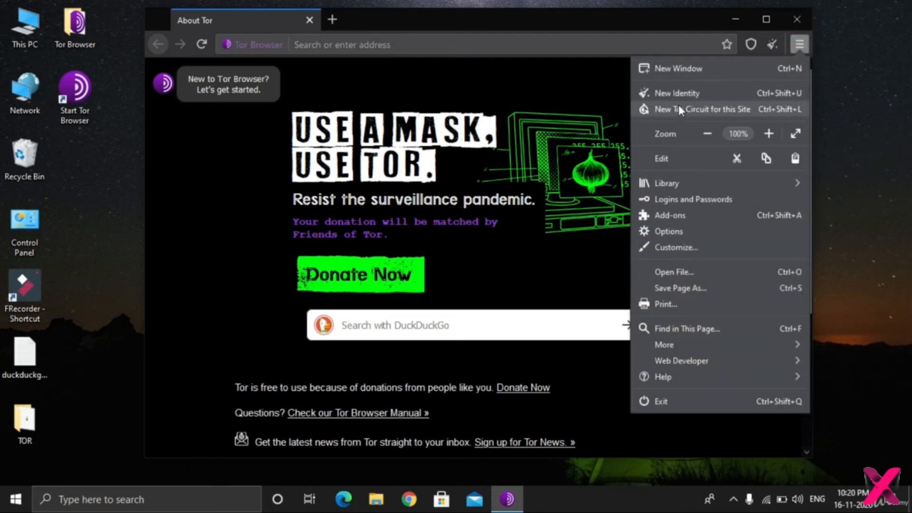
click(706, 211)
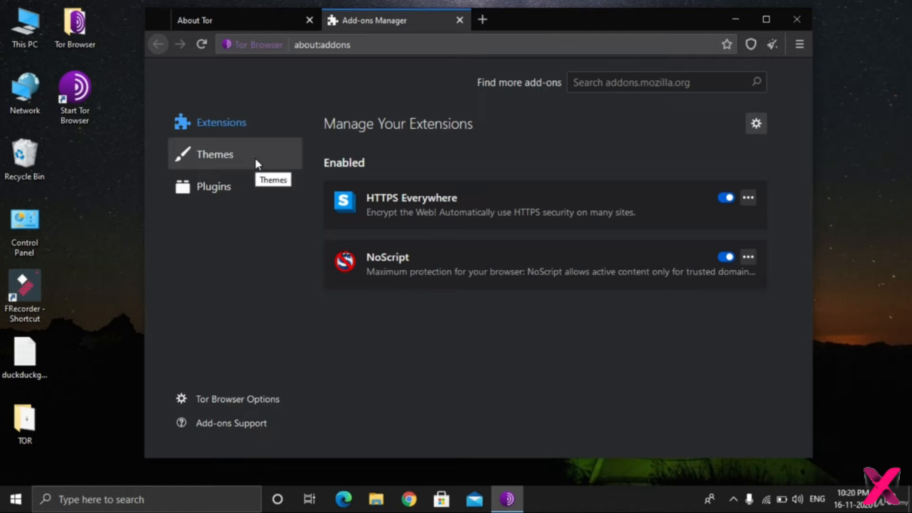
click(241, 200)
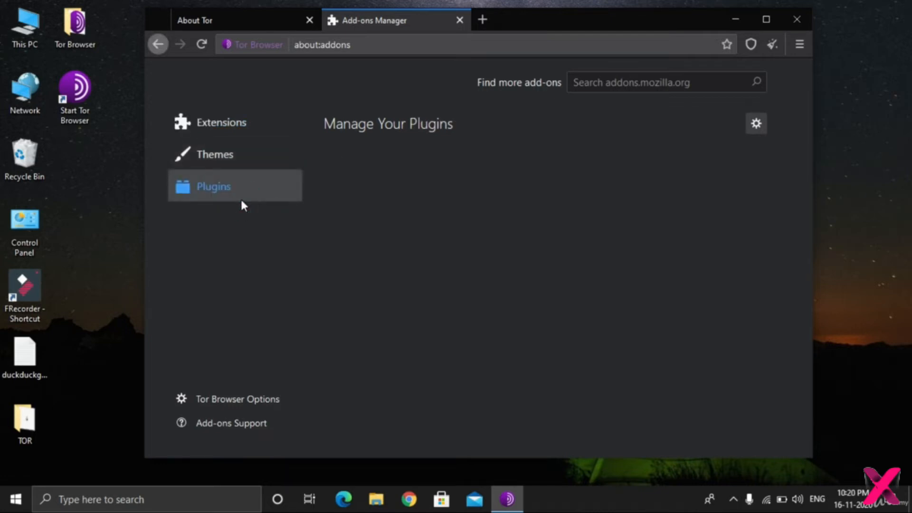
View the installed extensions again, open the browser's Options, and look through the General settings from Startup down to Browsing.
click(241, 127)
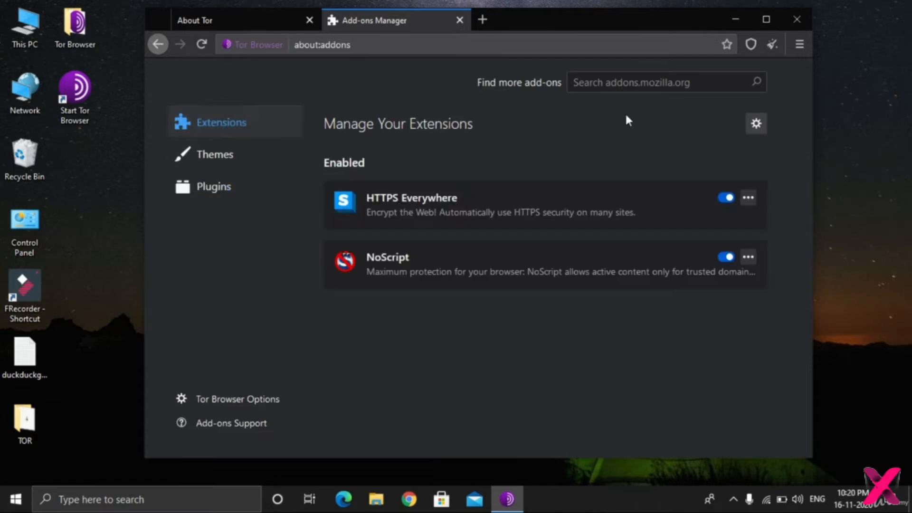
click(801, 44)
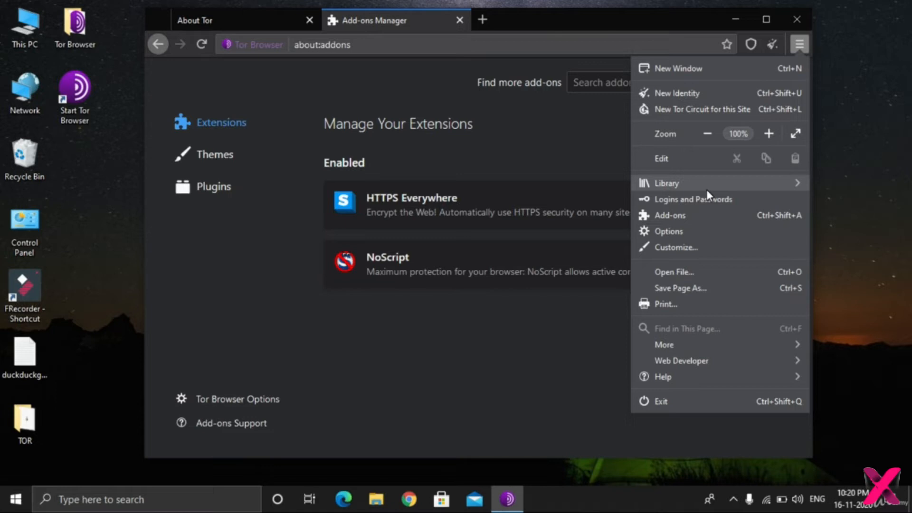
click(687, 233)
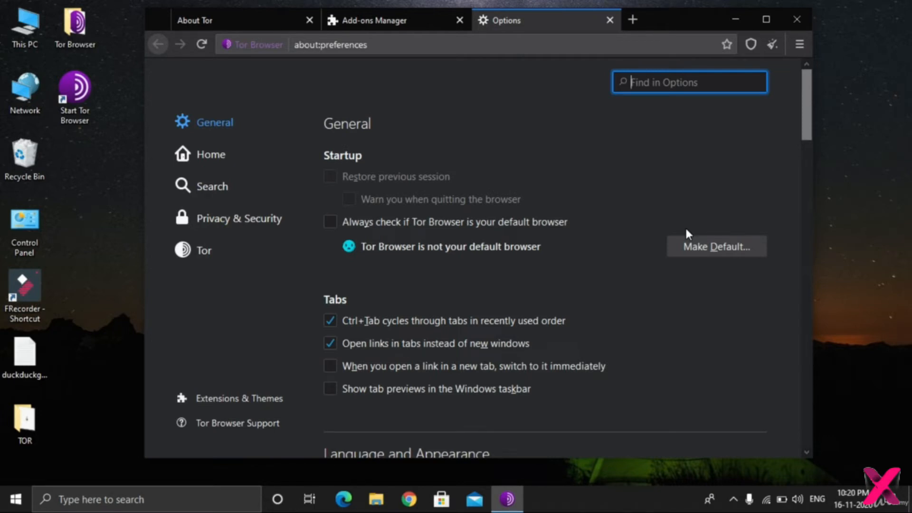
click(803, 117)
mouse_move(803, 115)
mouse_down()
mouse_move(810, 135)
mouse_move(805, 107)
mouse_up()
drag(806, 109, 817, 148)
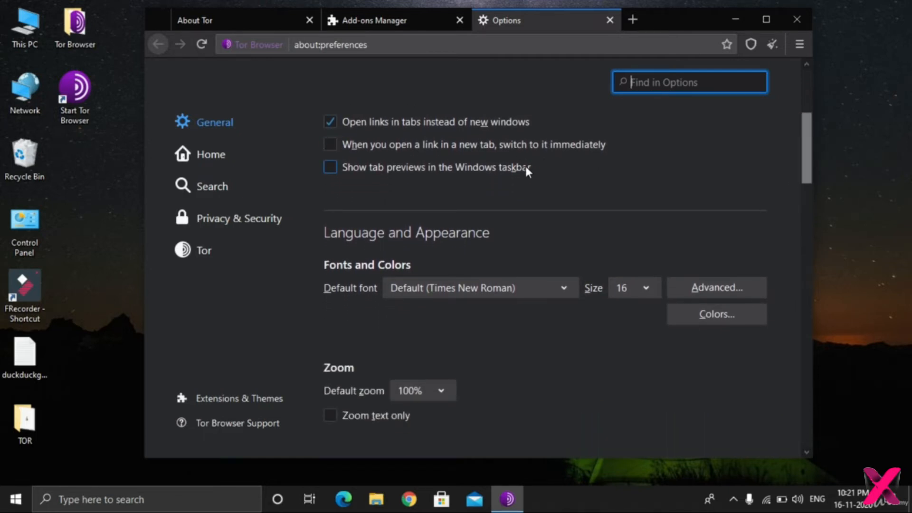
mouse_move(806, 153)
mouse_down()
mouse_move(813, 198)
mouse_move(799, 169)
mouse_up()
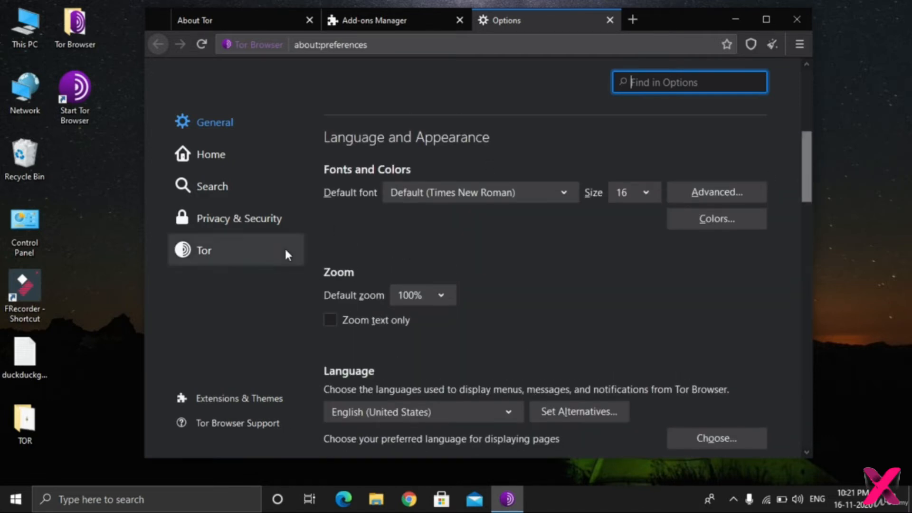
drag(801, 180, 830, 262)
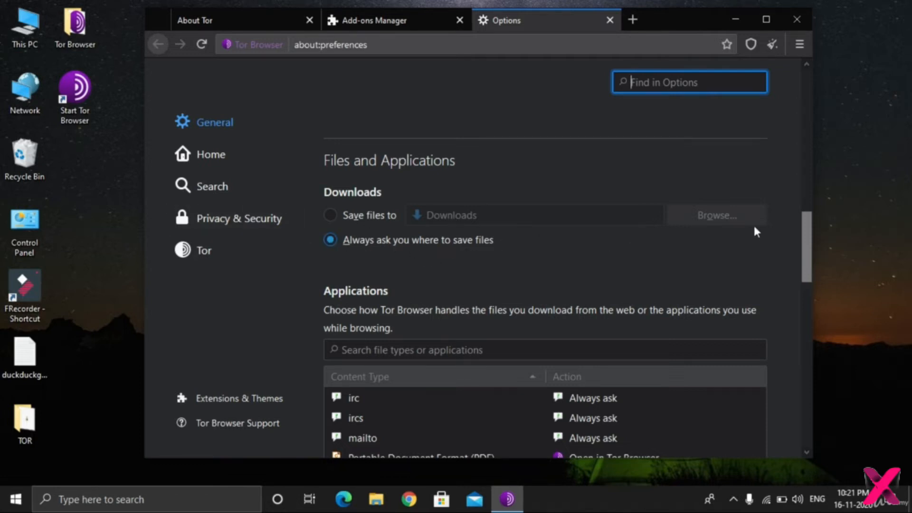
drag(804, 227, 821, 261)
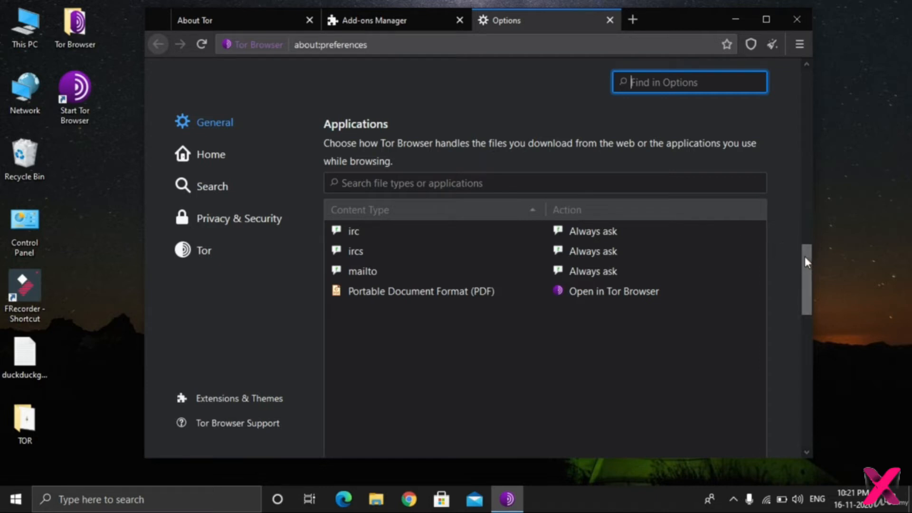
drag(805, 257, 833, 352)
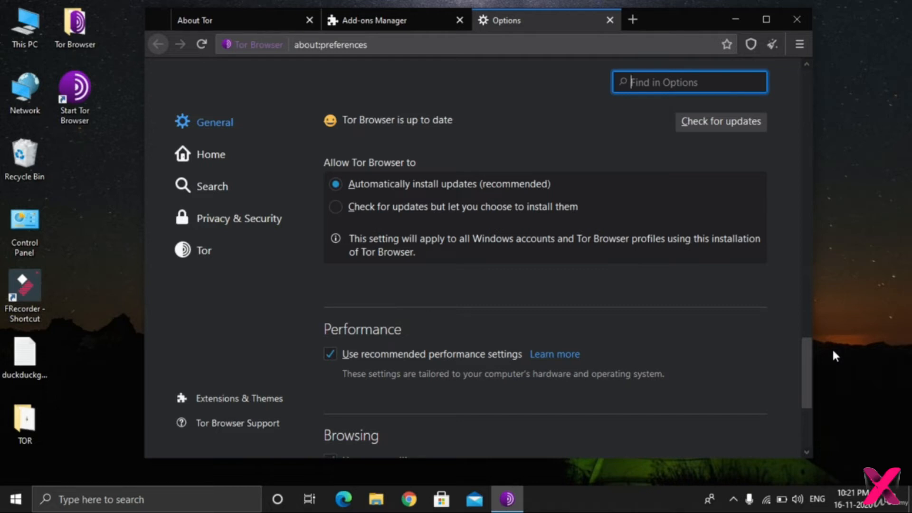
drag(833, 352, 832, 391)
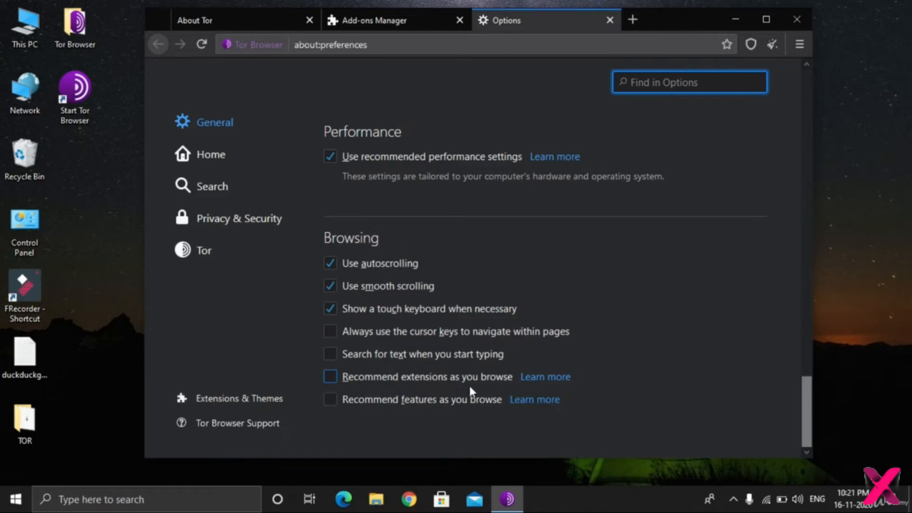
View the Home settings' choices for homepage and new tabs, and check what a new tab shows before closing it.
click(198, 164)
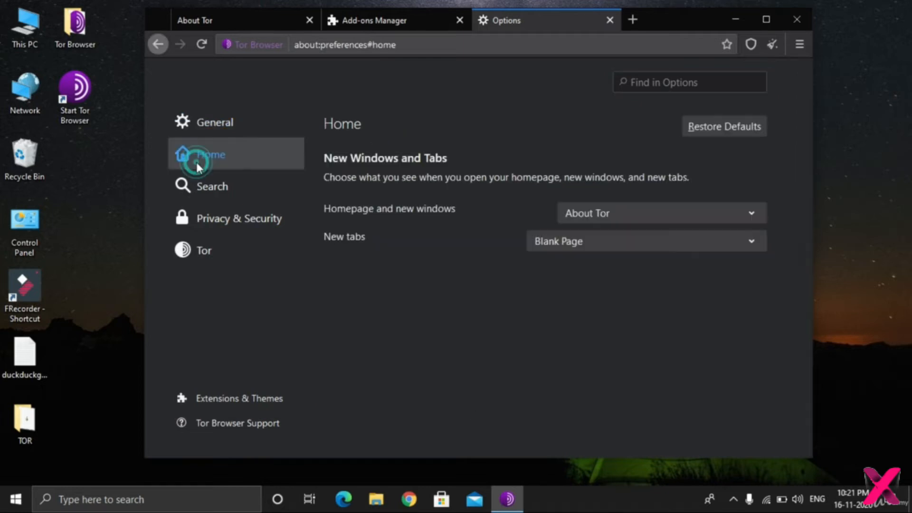
click(632, 212)
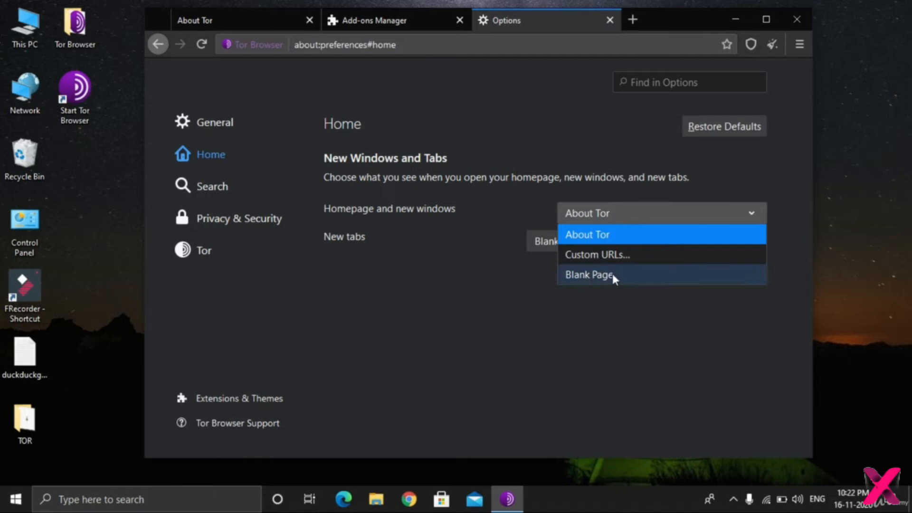
click(536, 321)
click(685, 243)
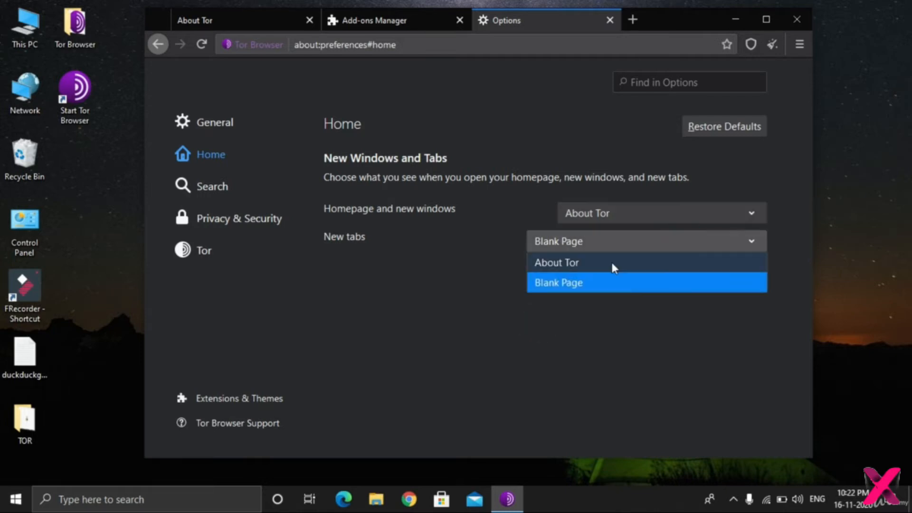
click(477, 281)
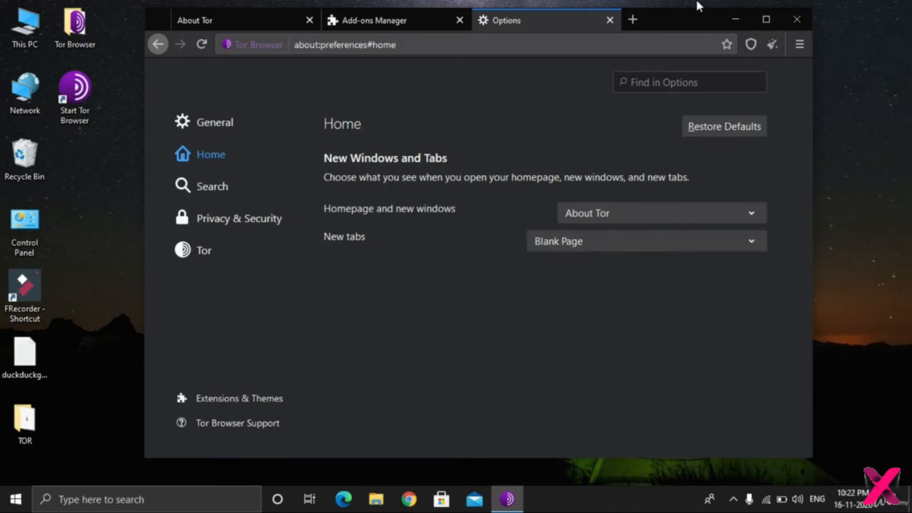
click(634, 19)
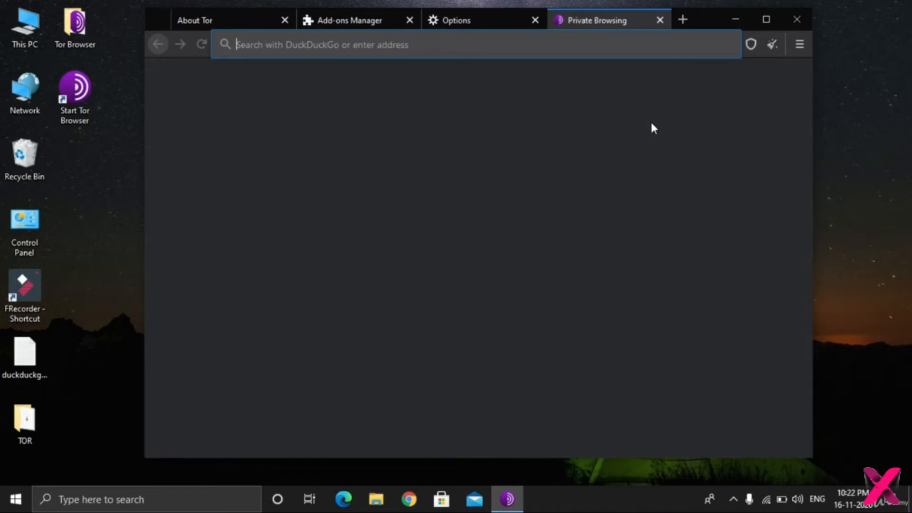
click(660, 20)
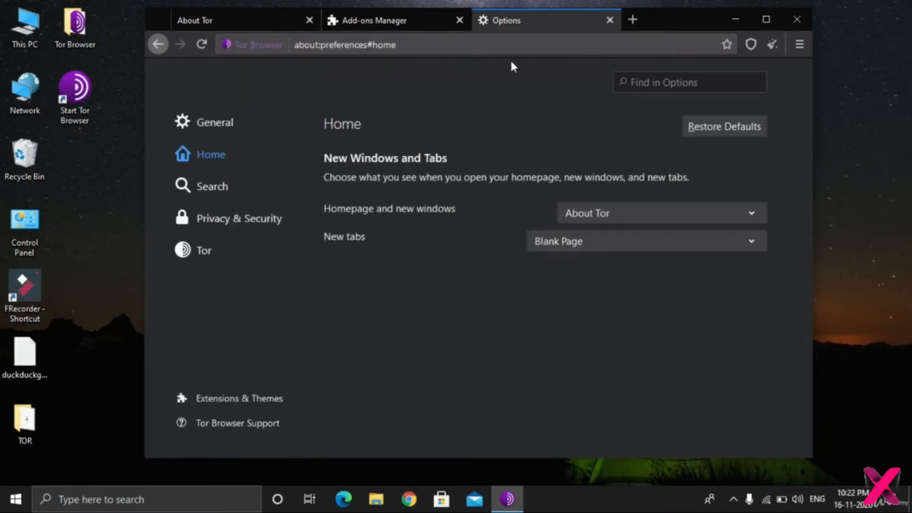
Look through the Search settings down to the one-click search engines, keeping DuckDuckGo as the default search engine.
click(215, 192)
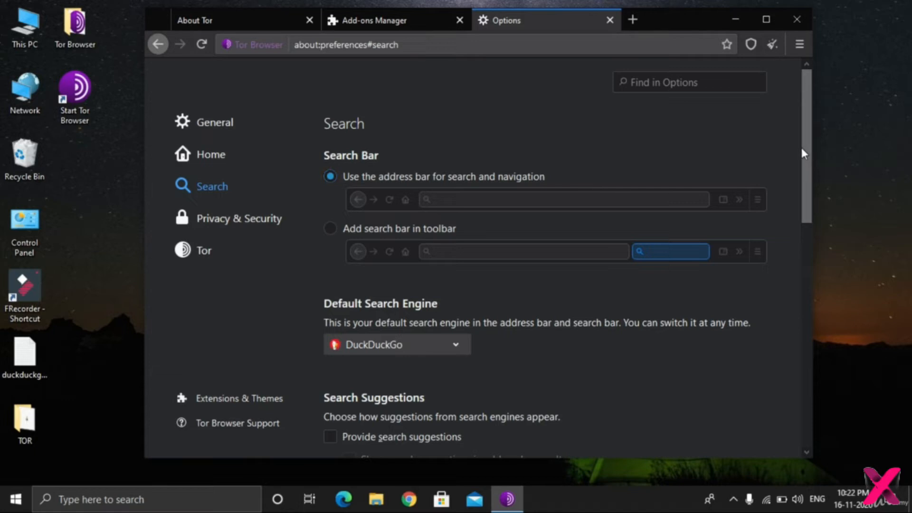
drag(805, 144, 842, 227)
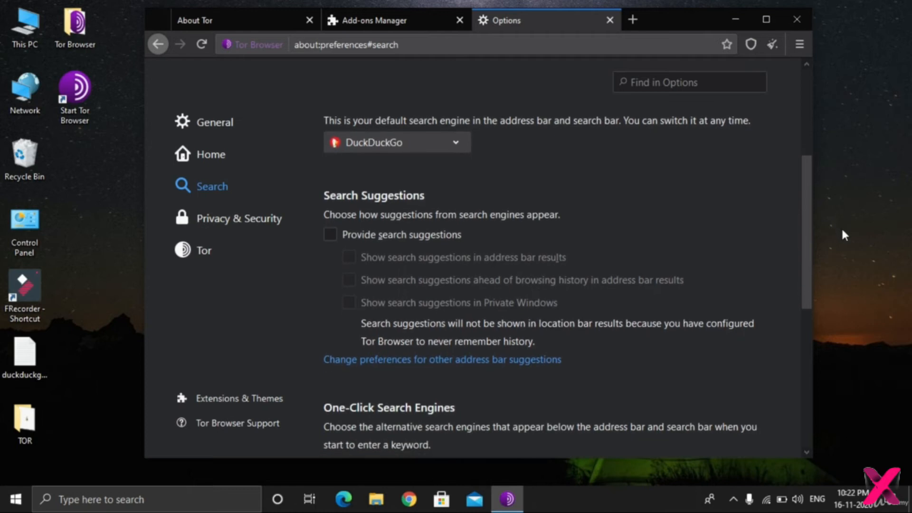
click(431, 142)
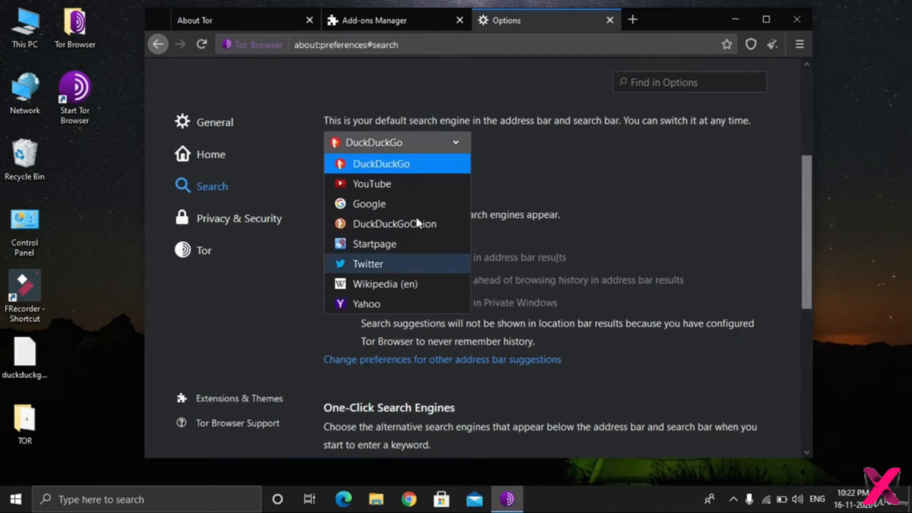
click(433, 162)
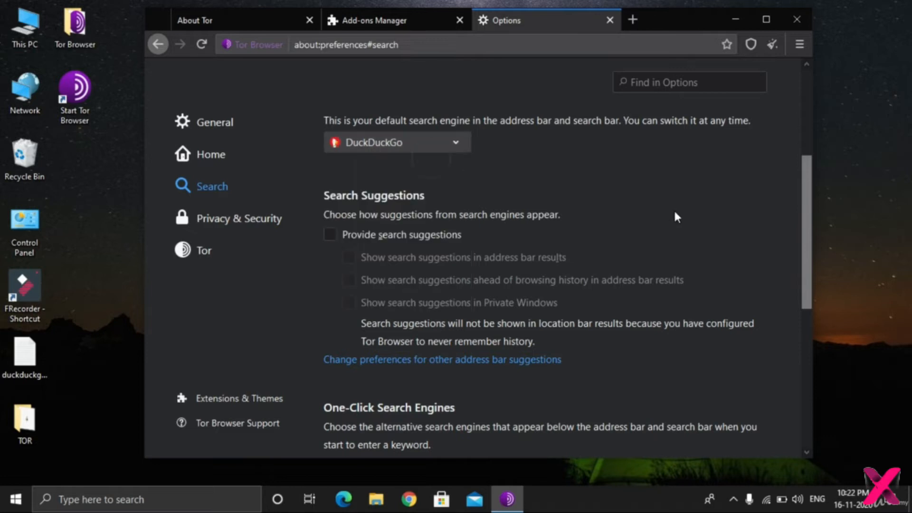
drag(801, 183, 864, 323)
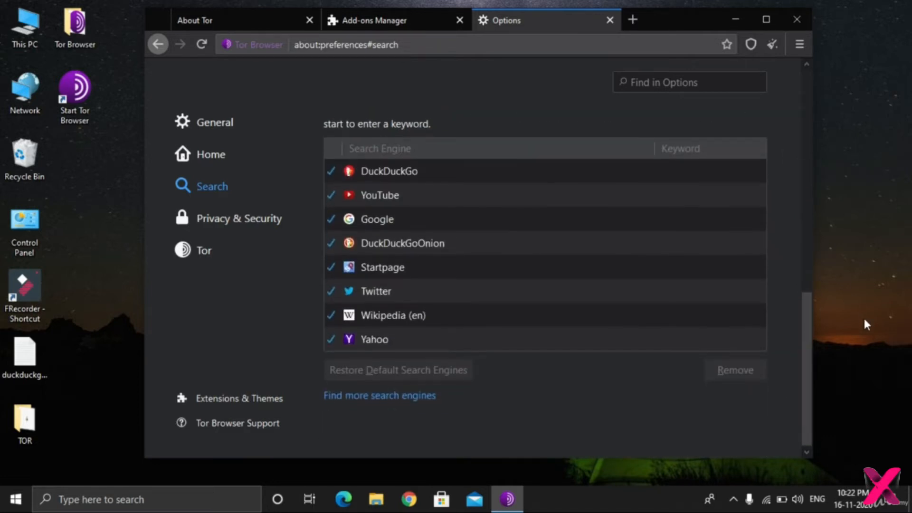
Clear all cookies, site data and cached web content in the Privacy & Security settings.
click(237, 210)
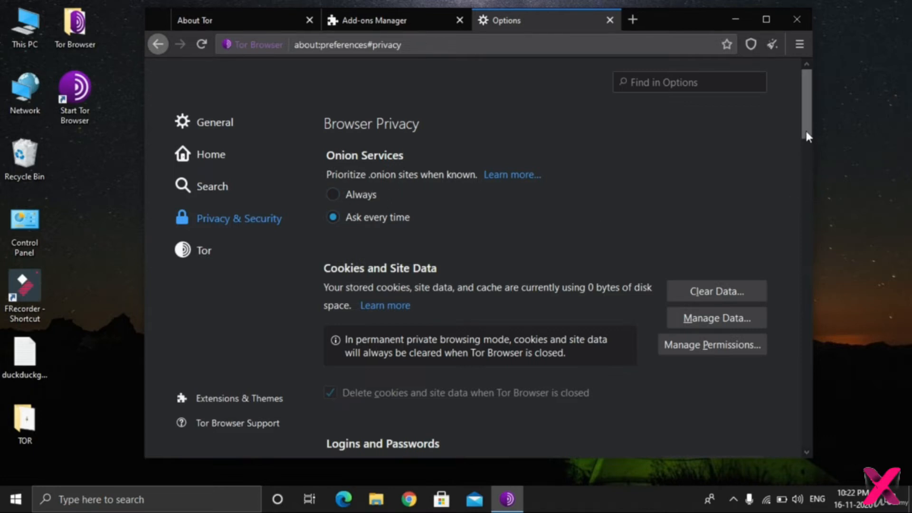
drag(806, 130, 807, 152)
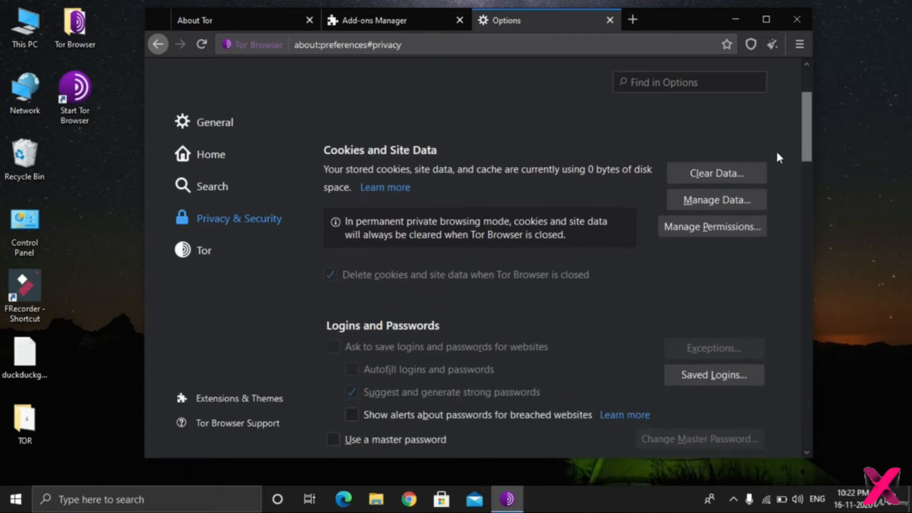
click(746, 163)
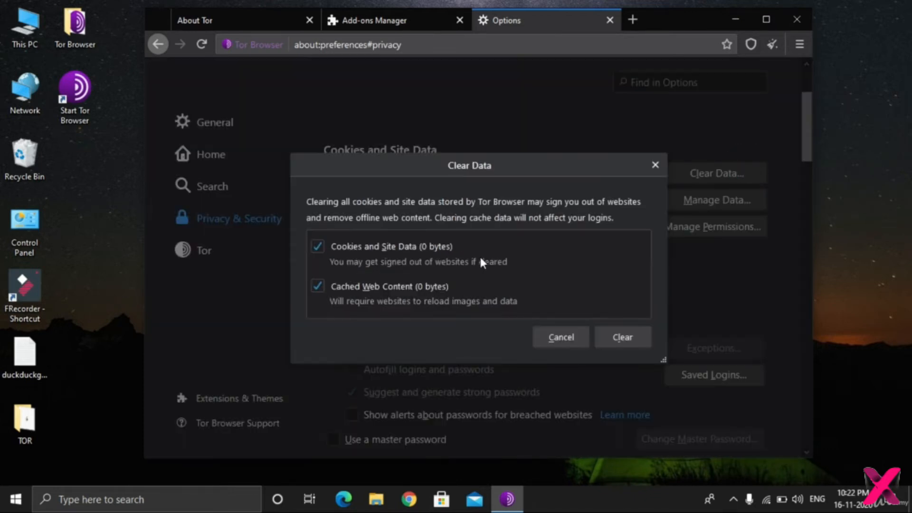
click(620, 331)
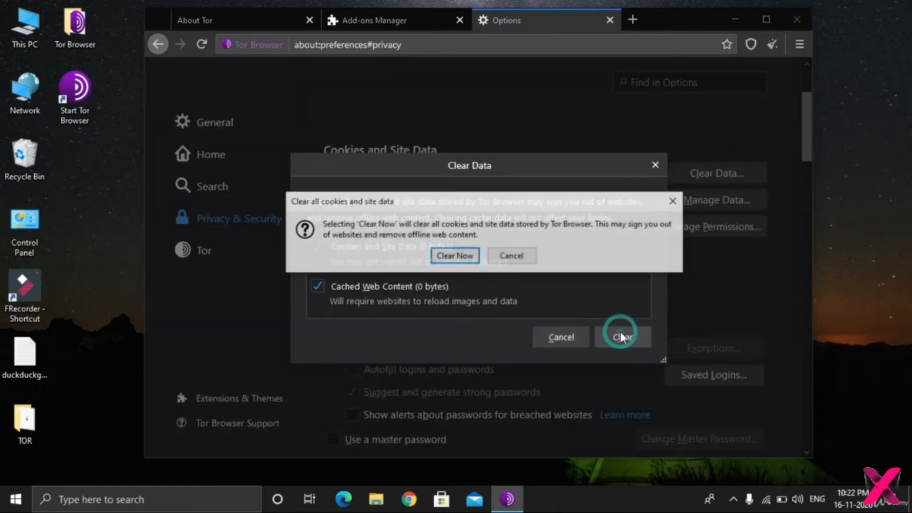
click(460, 256)
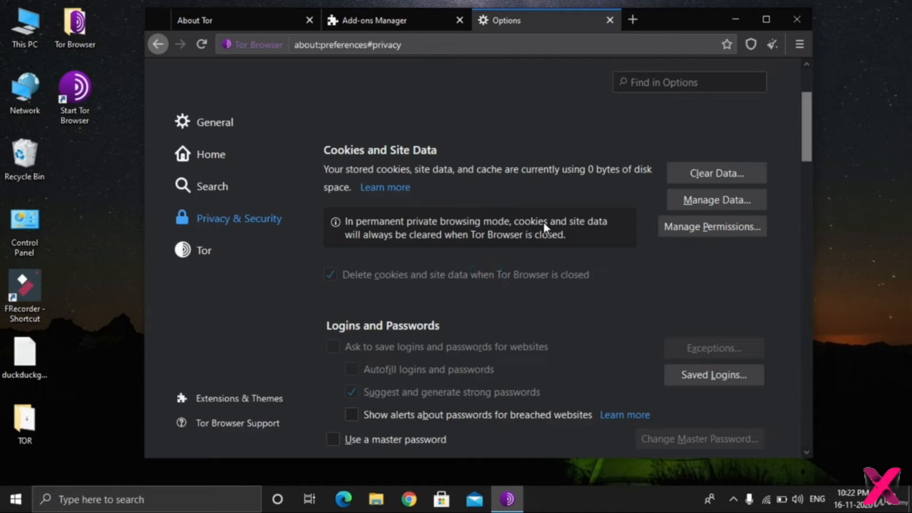
Review the Privacy & Security settings down to Permissions, block new requests asking to access the location, and save the change.
drag(809, 132, 813, 179)
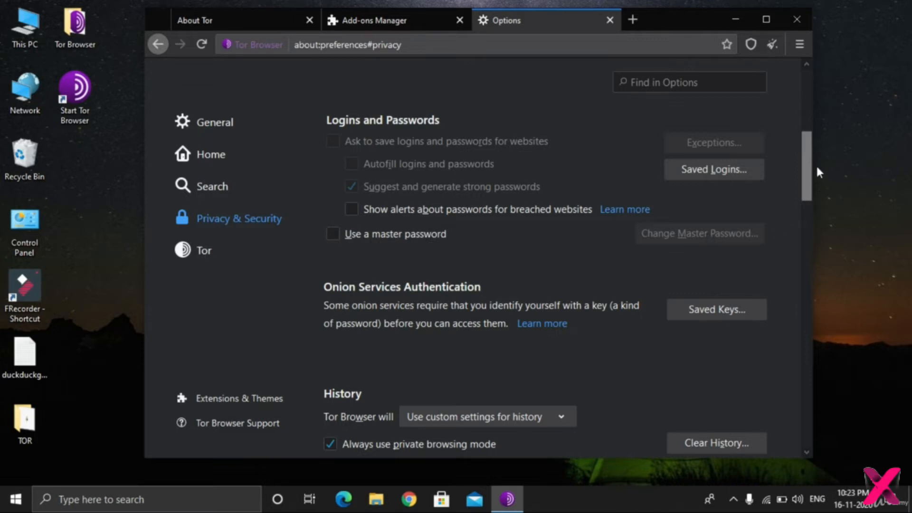
drag(809, 164, 808, 220)
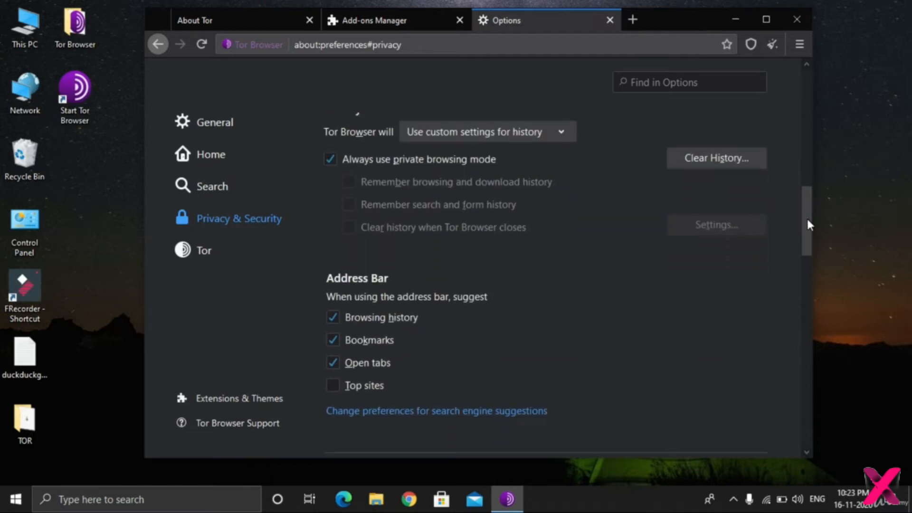
drag(810, 225, 812, 276)
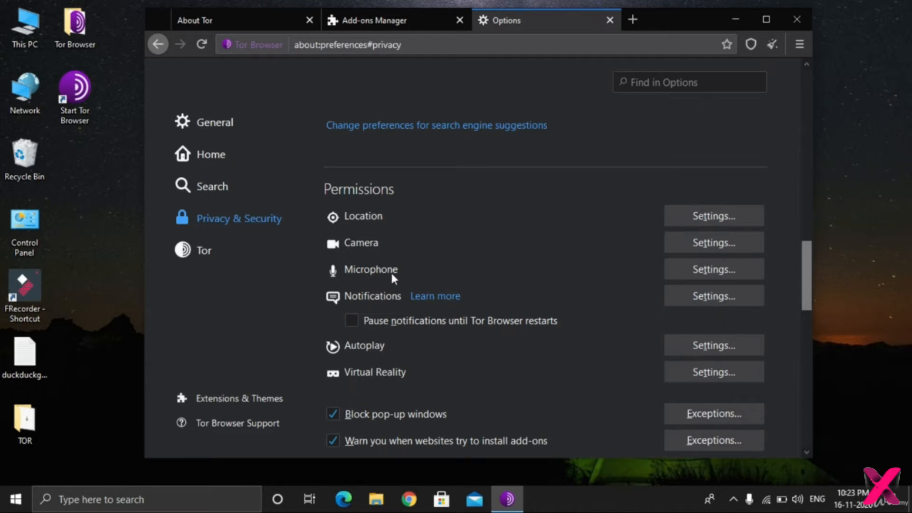
click(715, 215)
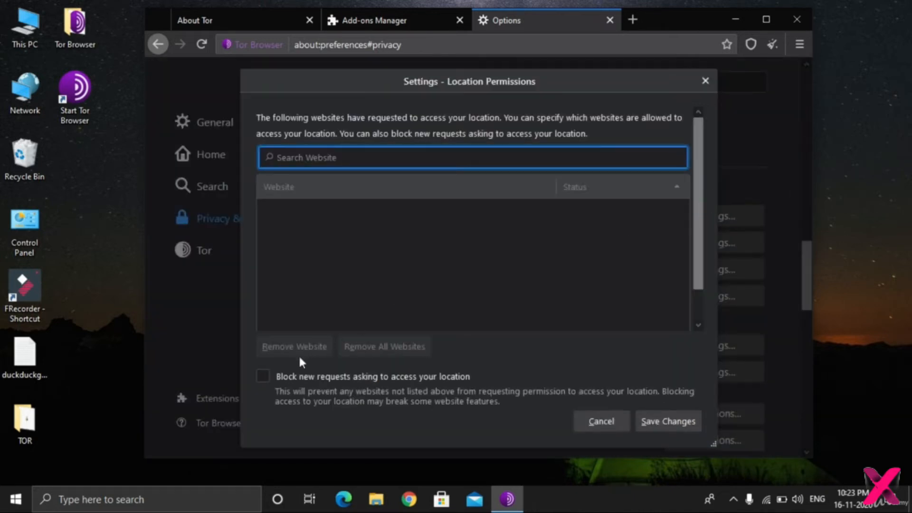
click(275, 375)
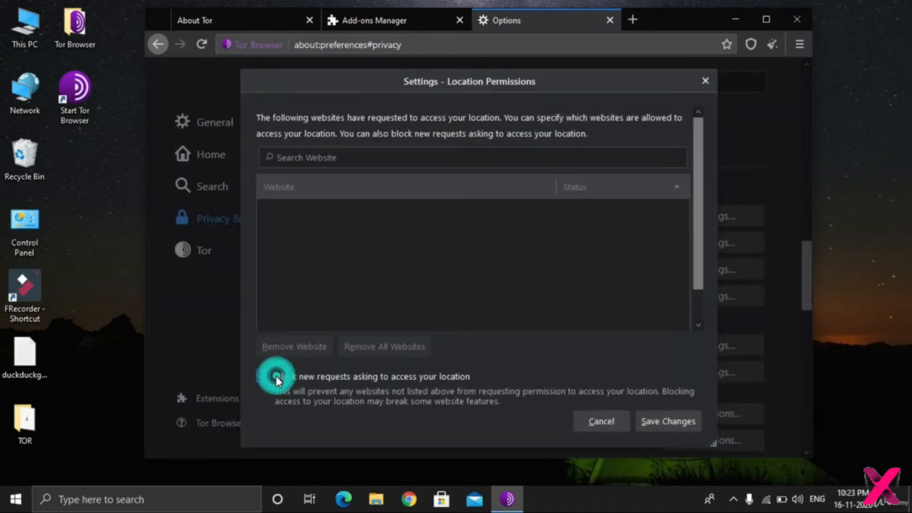
click(654, 423)
Block new requests asking to access the camera and the microphone, saving the changes for each permission.
click(689, 245)
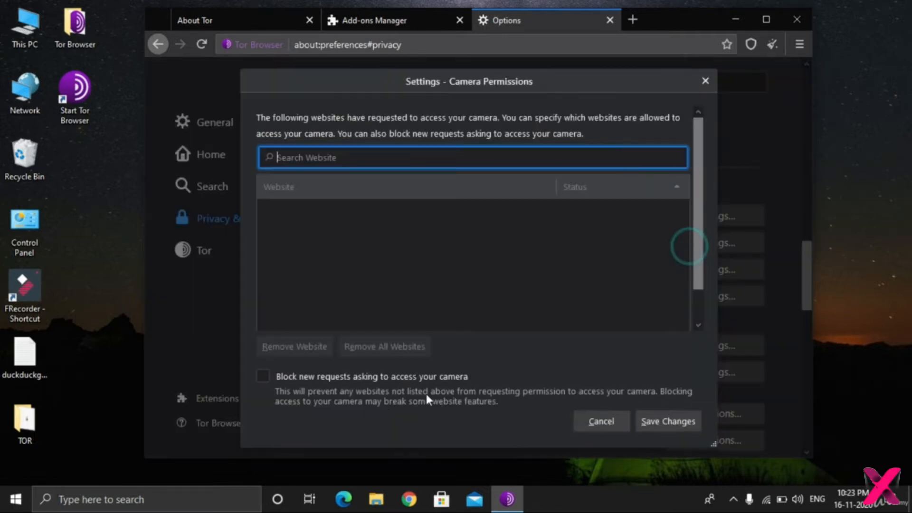
click(262, 376)
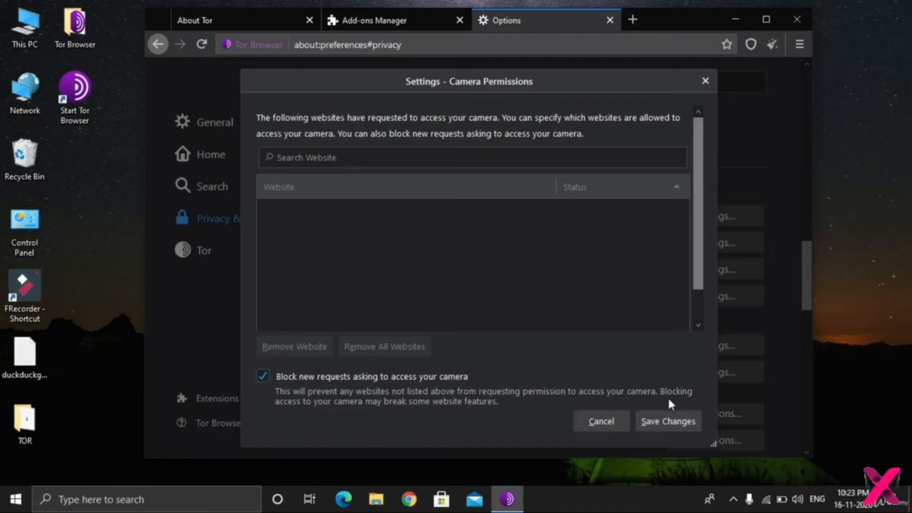
click(647, 421)
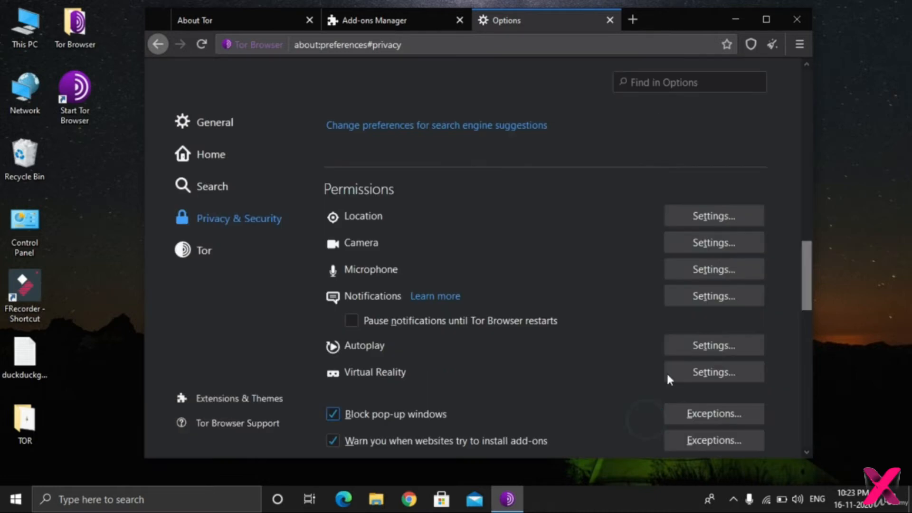
click(676, 269)
click(261, 378)
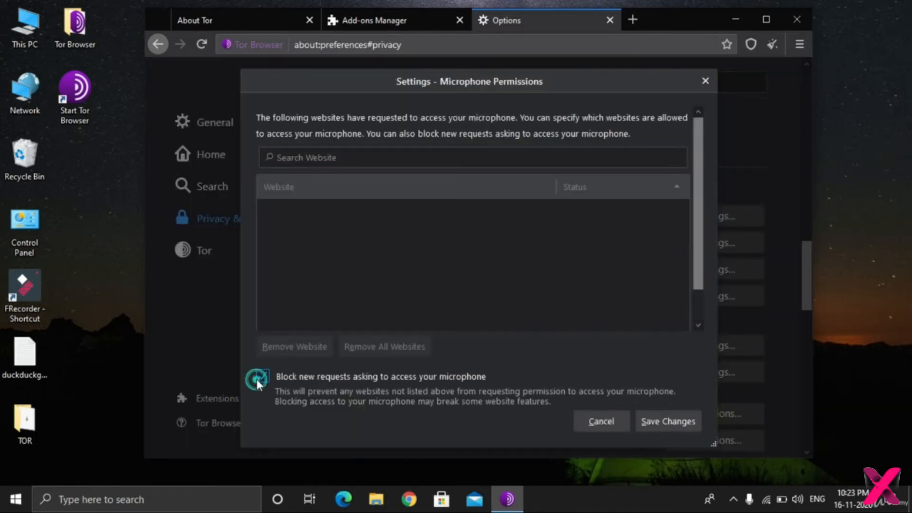
click(670, 420)
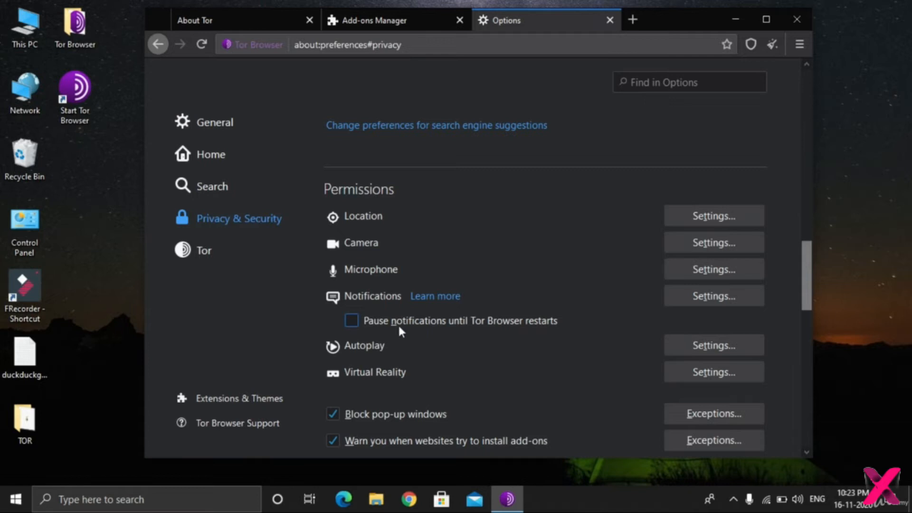
Block new requests asking to allow notifications, save the change, and look at the default autoplay choices for all websites.
click(706, 291)
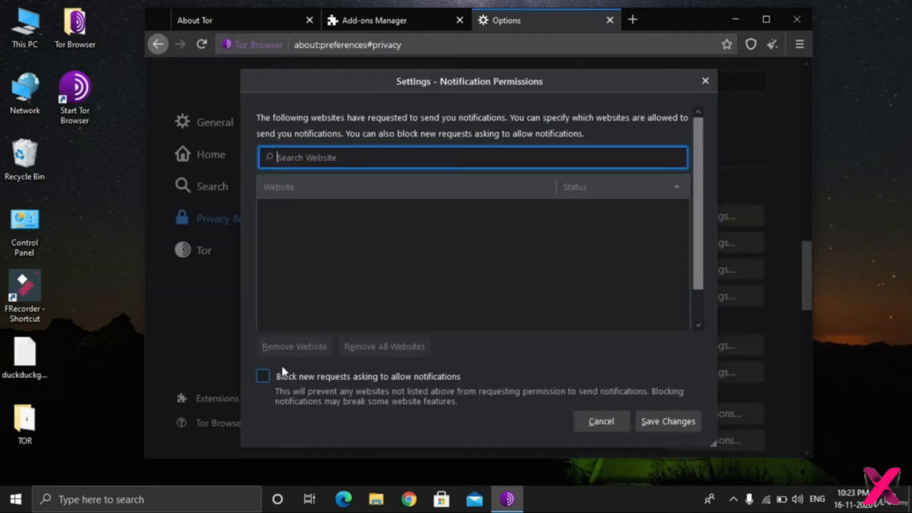
click(642, 424)
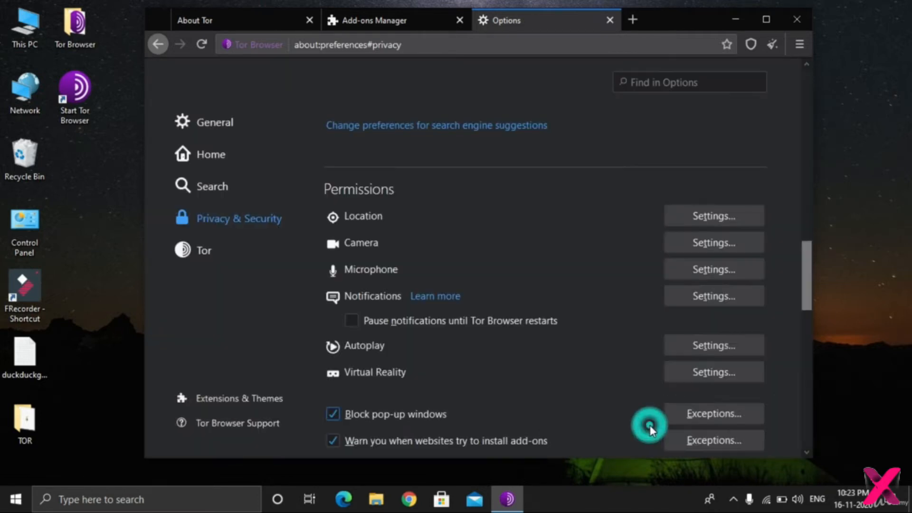
click(709, 338)
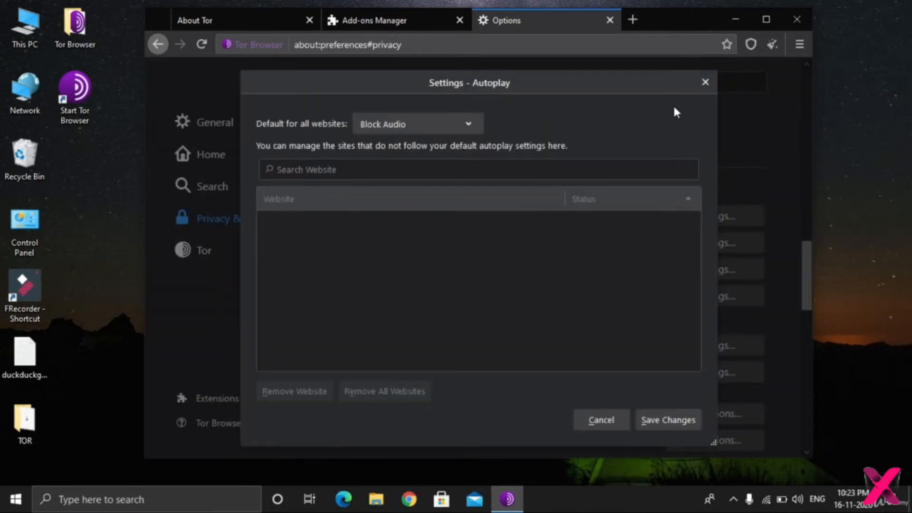
click(424, 124)
click(397, 125)
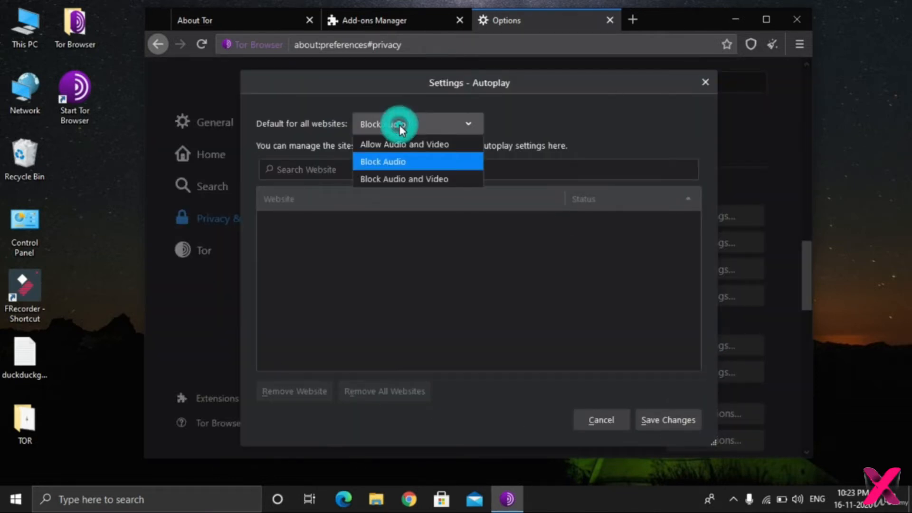
click(704, 80)
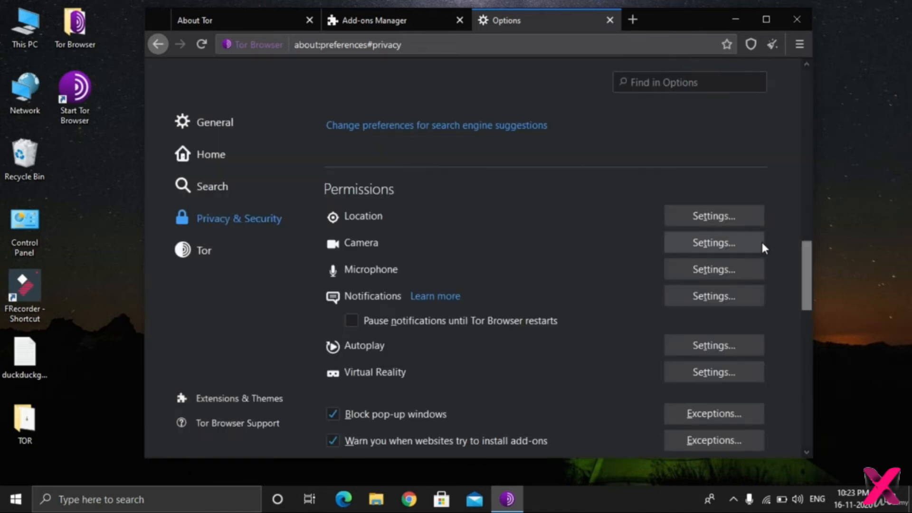
Block new requests asking to access virtual reality devices and save the change.
click(725, 365)
click(416, 376)
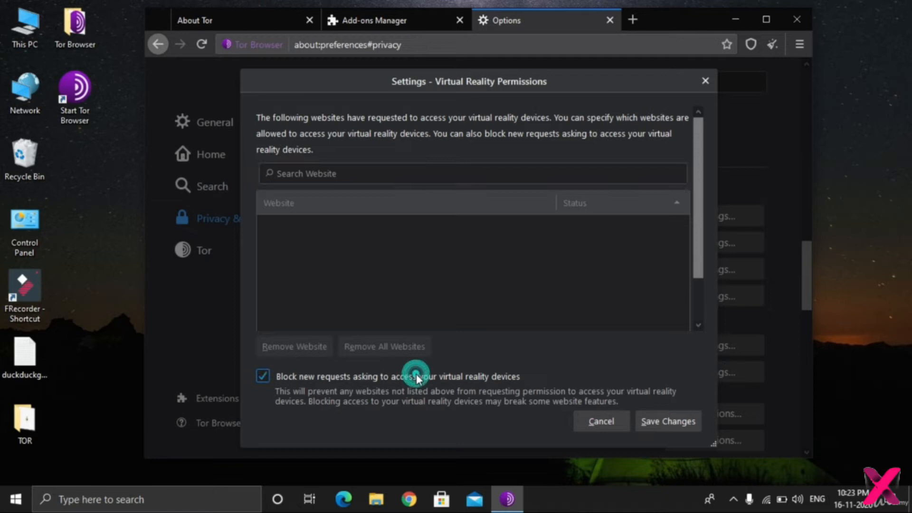
click(609, 420)
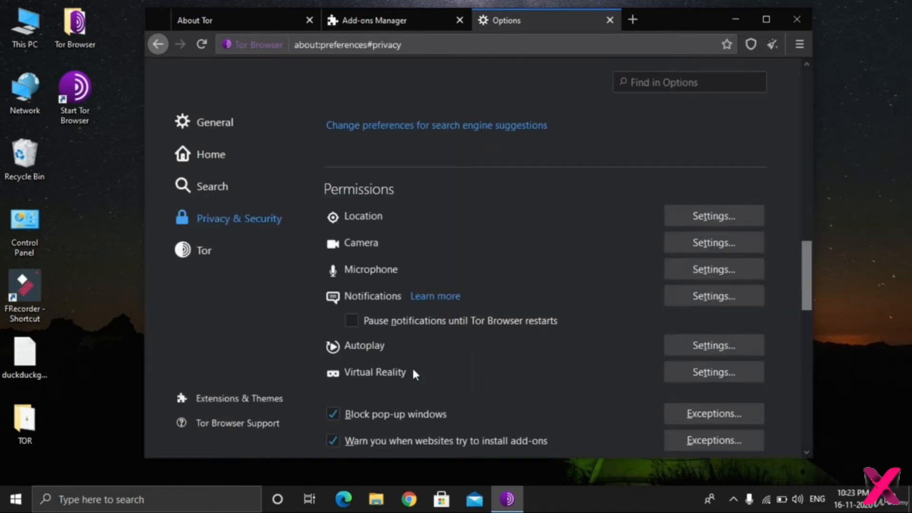
click(694, 373)
click(263, 377)
click(654, 420)
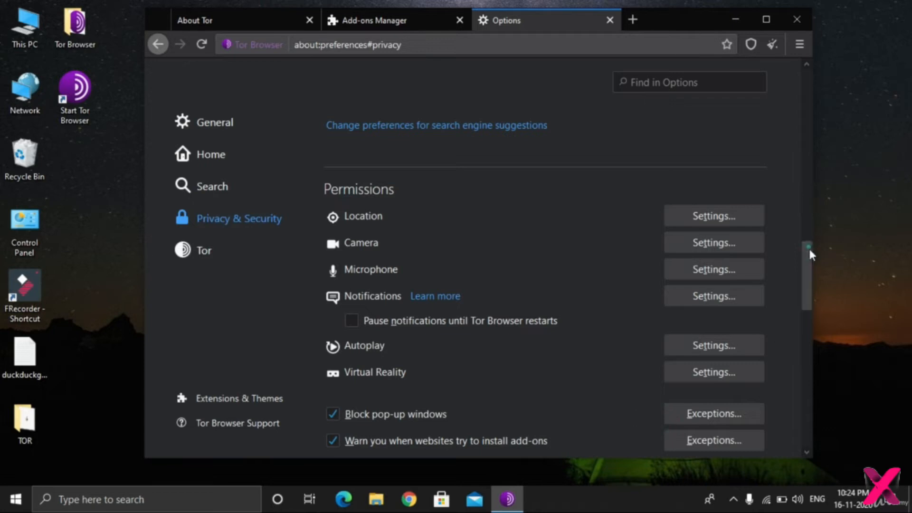
Recheck the saved location, camera, microphone and notification permission settings one after another.
drag(809, 248, 809, 253)
click(711, 159)
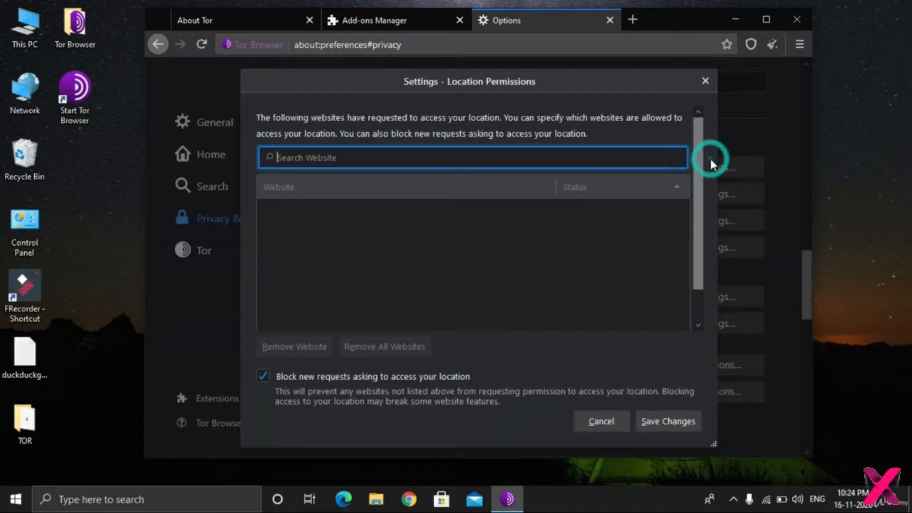
click(705, 81)
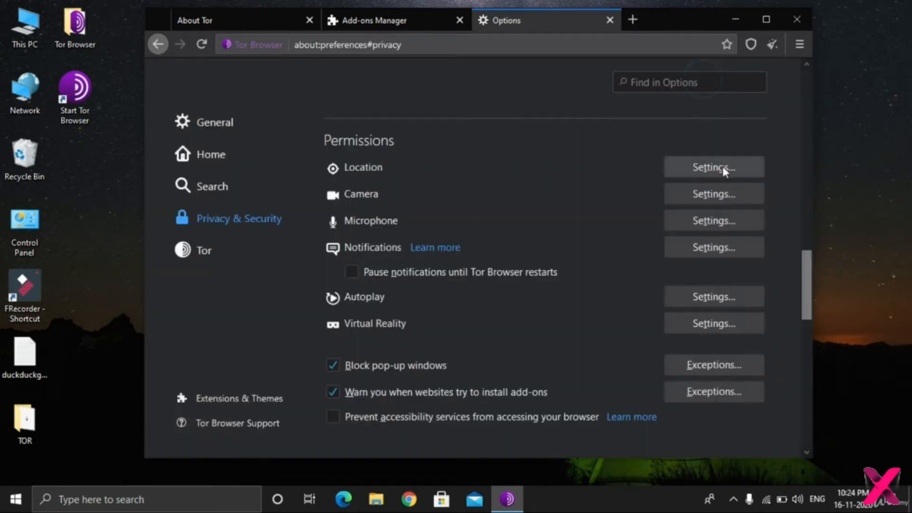
click(751, 195)
click(708, 84)
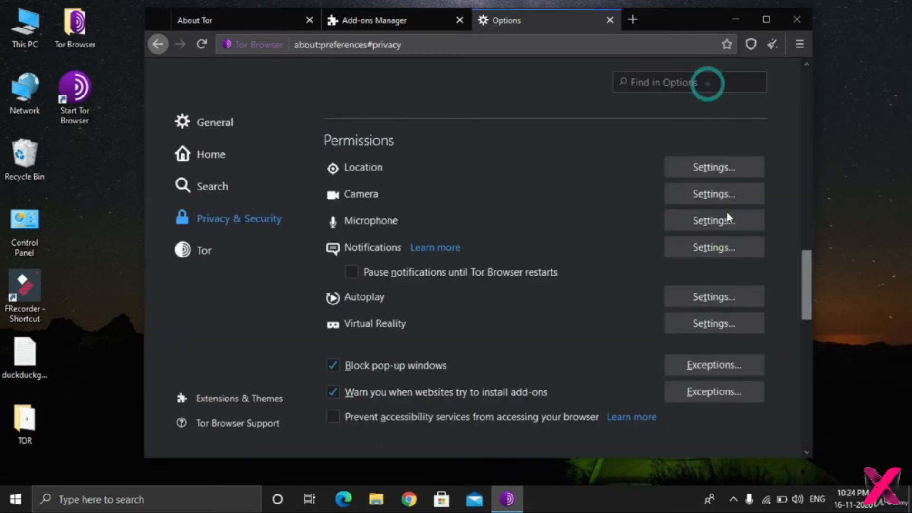
click(725, 222)
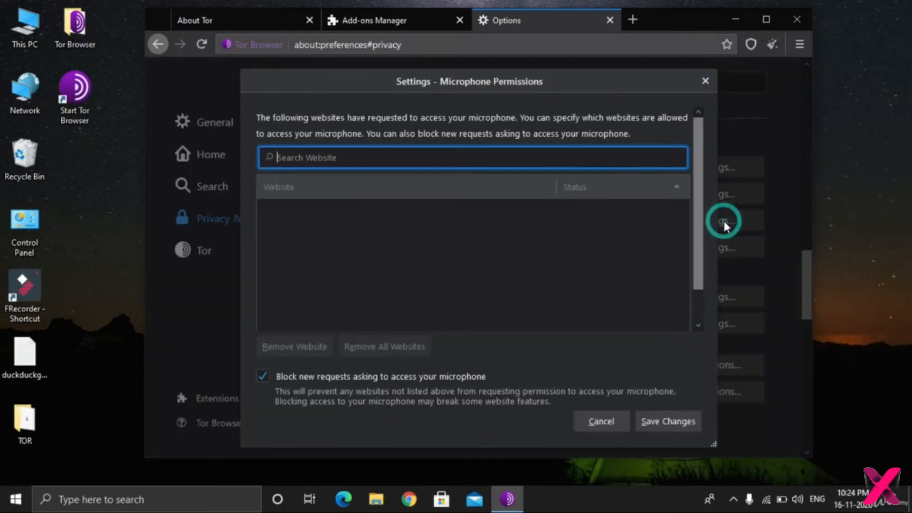
click(703, 77)
click(716, 253)
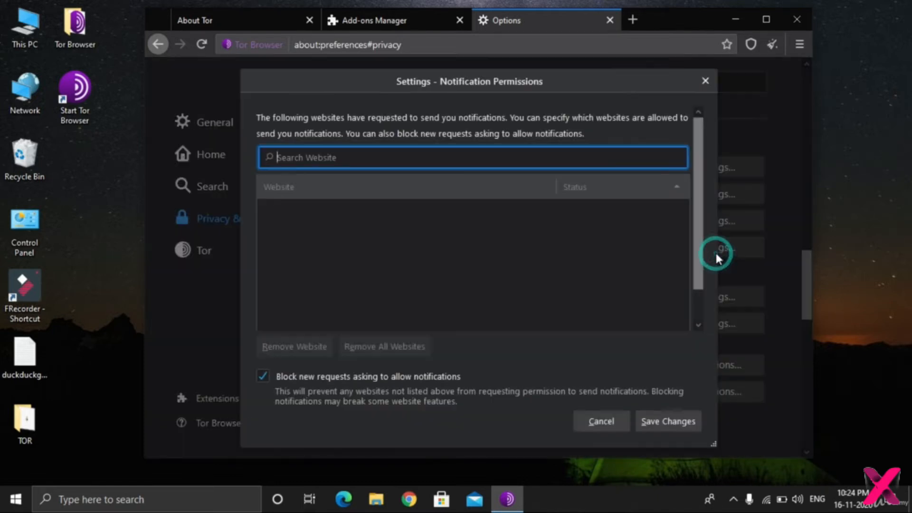
click(705, 82)
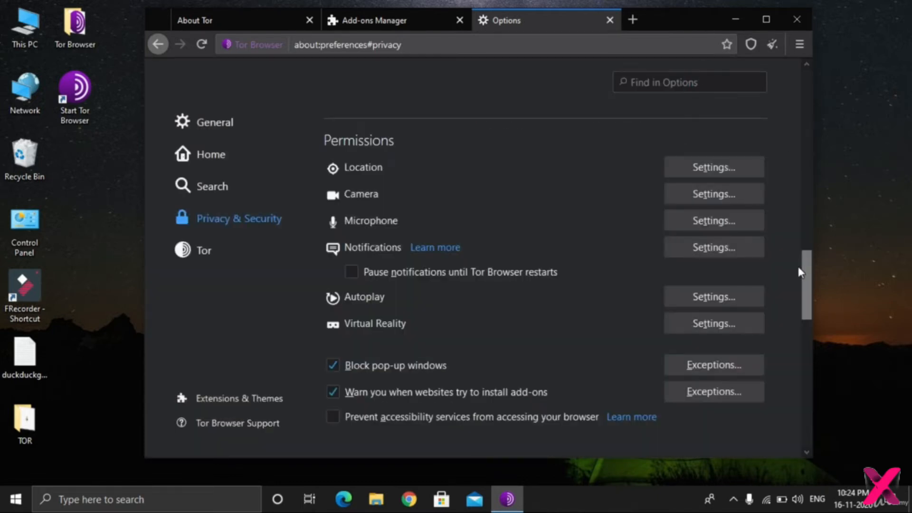
Try out the Standard, Safer and Safest security levels and set the security level to Safer.
drag(808, 272, 825, 312)
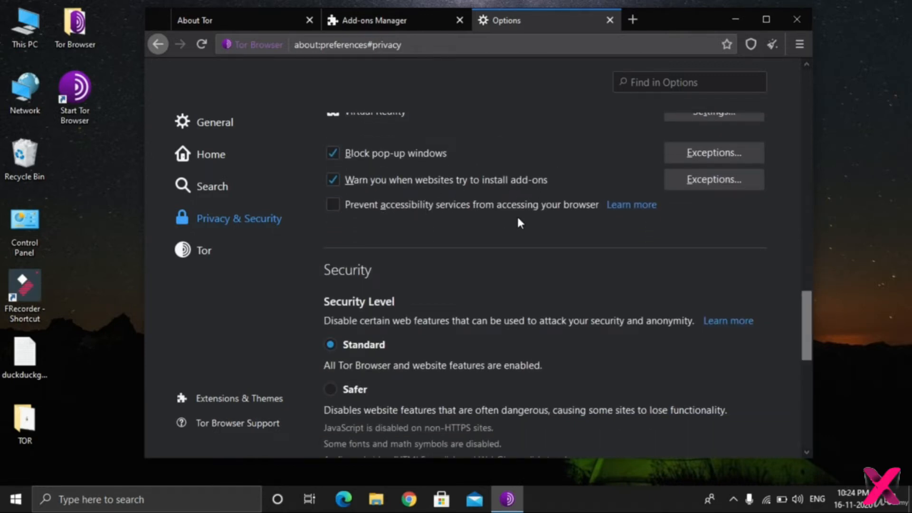
drag(808, 332, 791, 358)
click(346, 287)
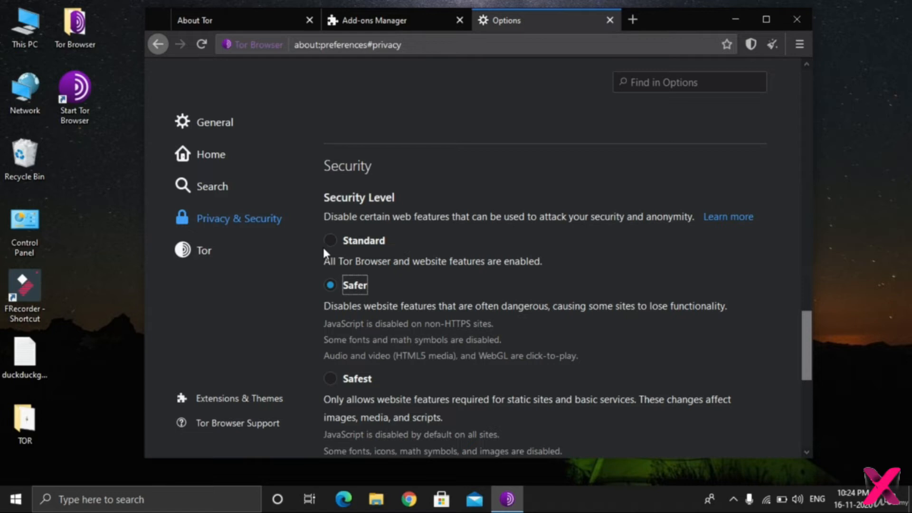
click(338, 239)
click(337, 290)
click(359, 378)
click(335, 285)
drag(807, 326, 814, 345)
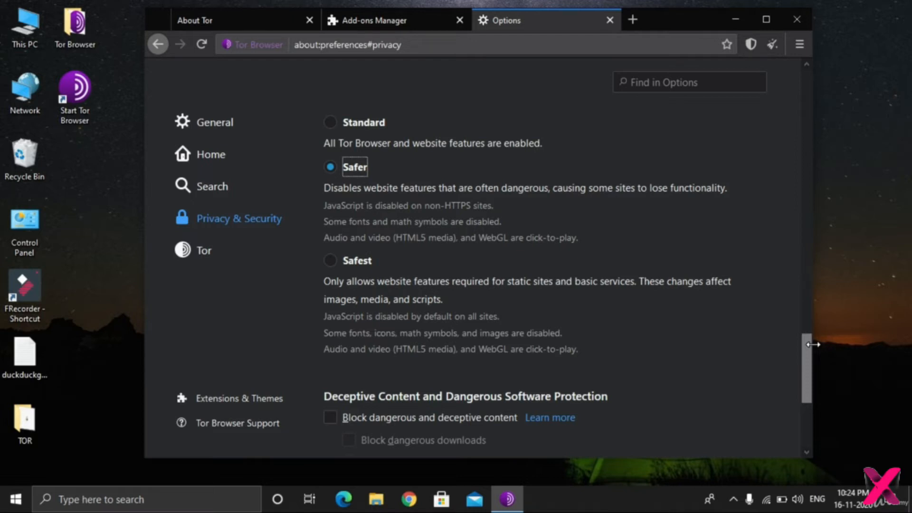
click(330, 264)
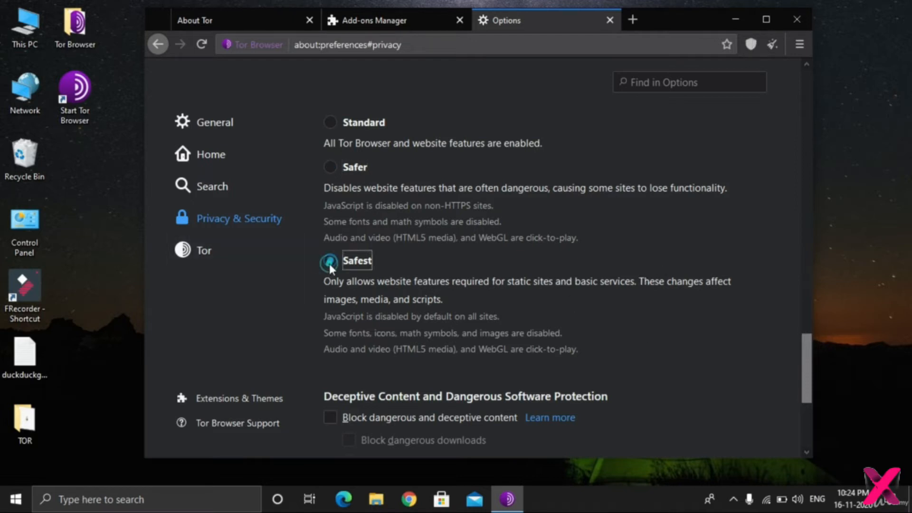
click(330, 167)
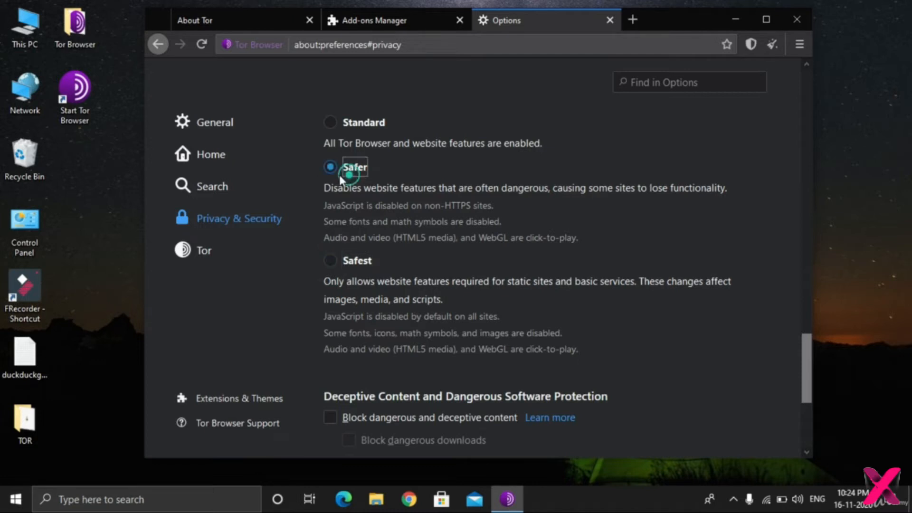
Enable blocking of dangerous and deceptive content and of dangerous downloads, and look at the Certificates options.
drag(804, 346, 818, 382)
click(407, 225)
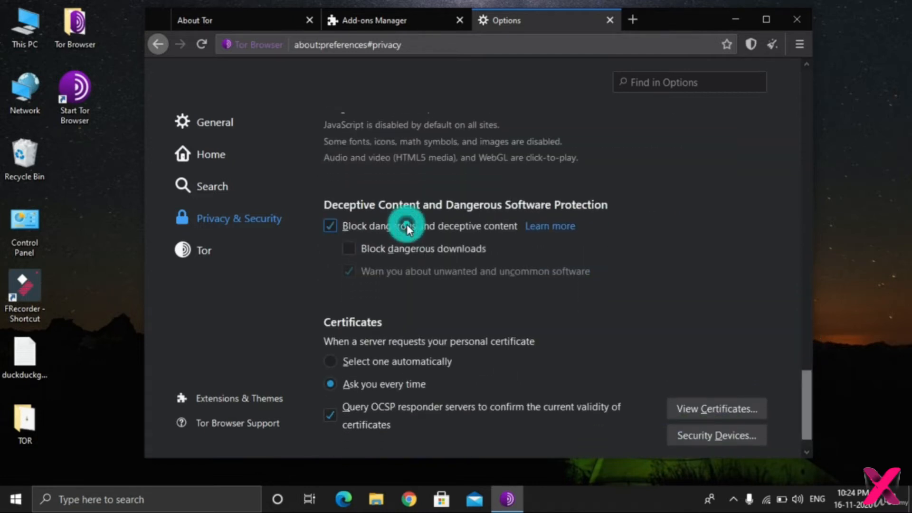
click(400, 249)
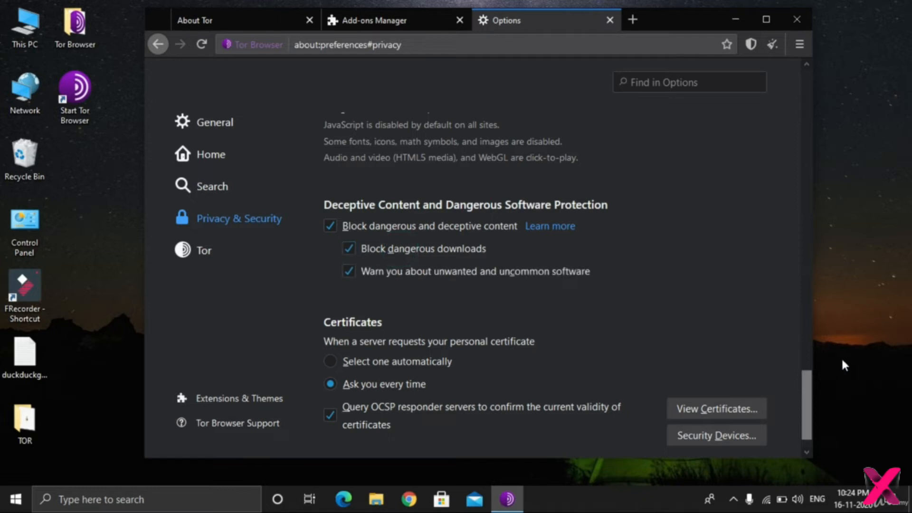
drag(806, 375, 809, 389)
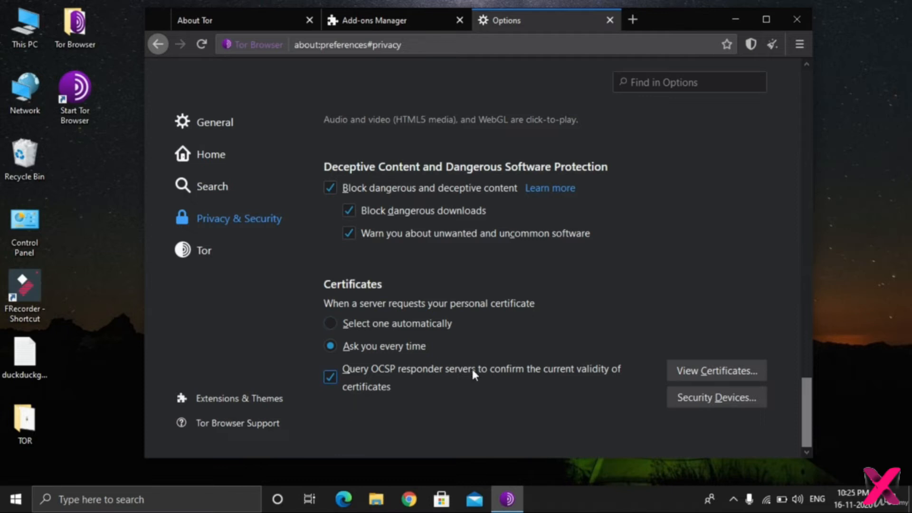
Look through the Tor settings from Bridges down to the Advanced proxy, firewall and log options.
click(204, 263)
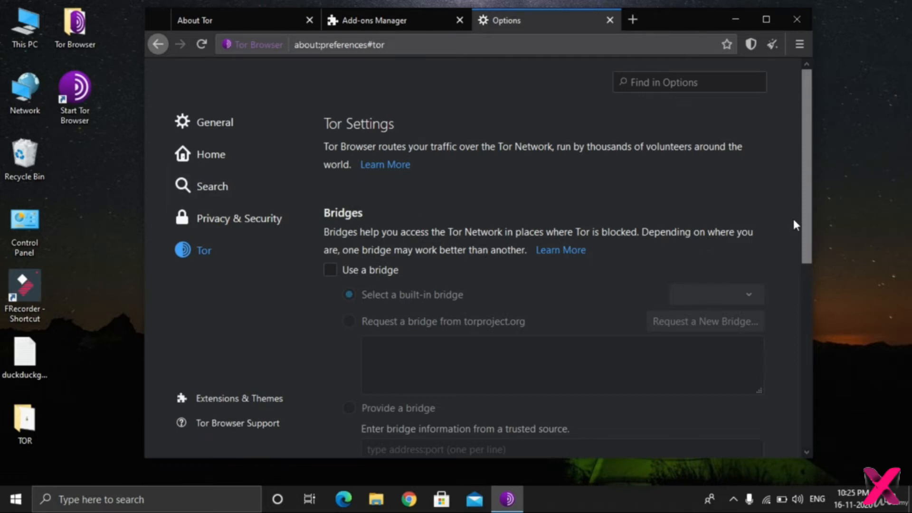
drag(808, 192, 813, 393)
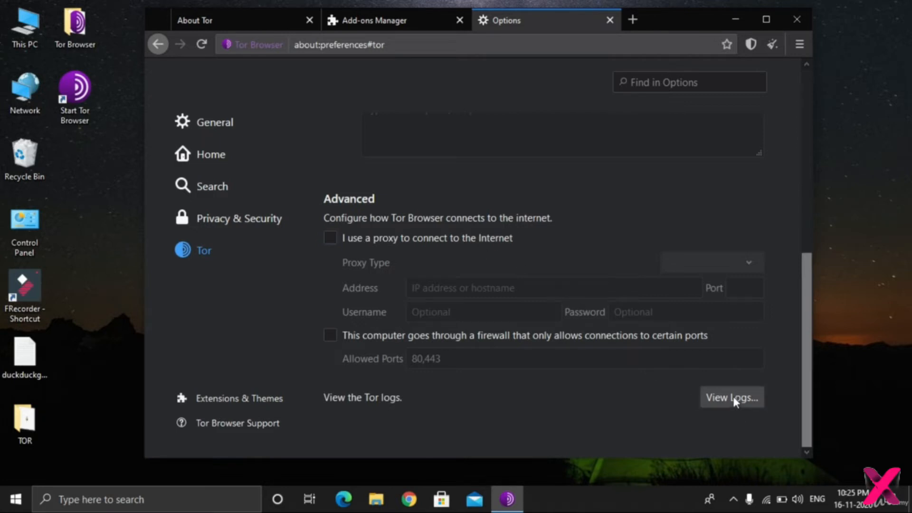
click(805, 344)
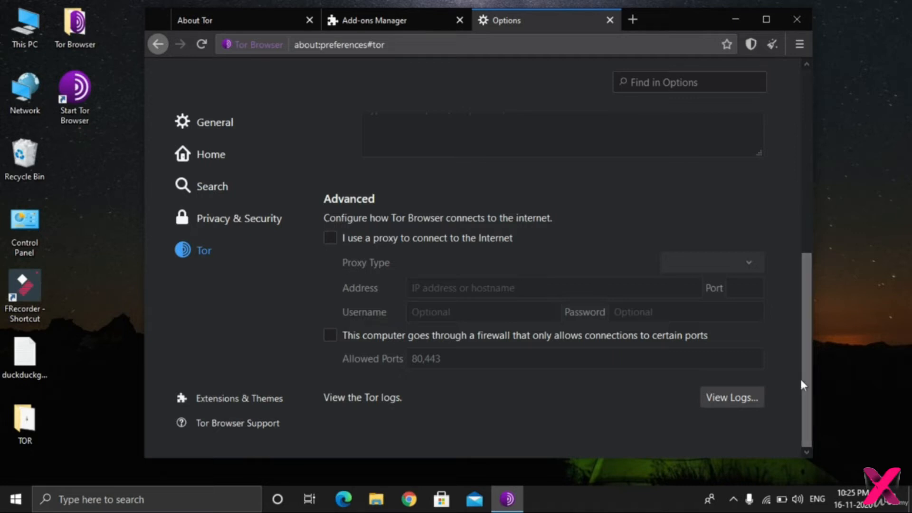
drag(803, 376, 797, 137)
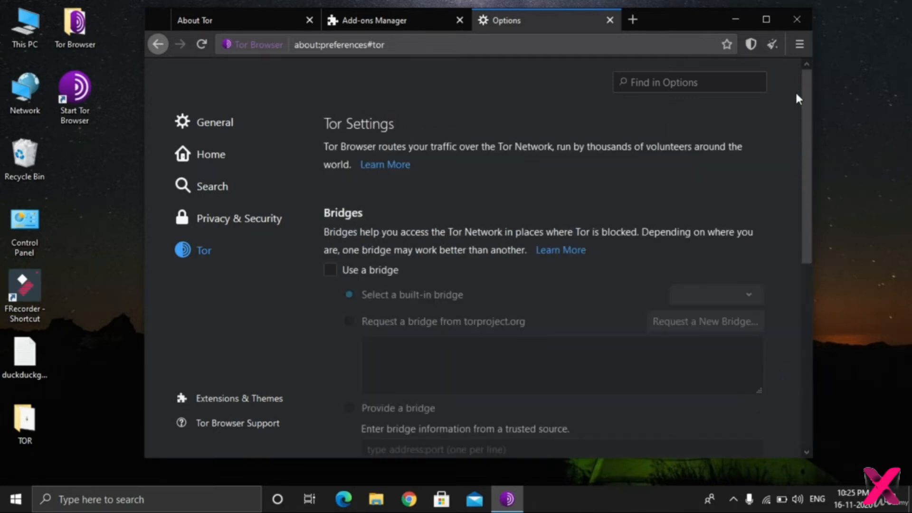
drag(823, 192, 852, 445)
drag(828, 381, 762, 115)
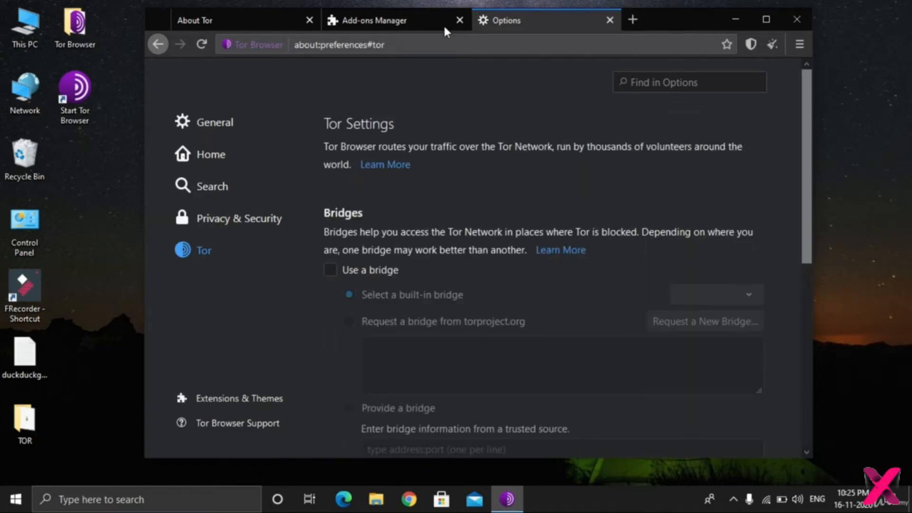
Close the Options and Add-ons Manager tabs and search for duckduckgo from the About Tor page.
click(608, 21)
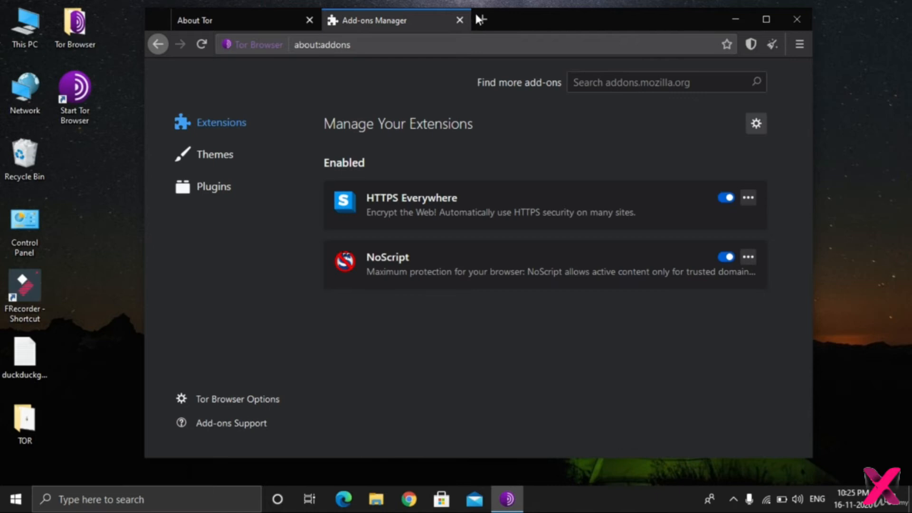
click(460, 19)
click(430, 327)
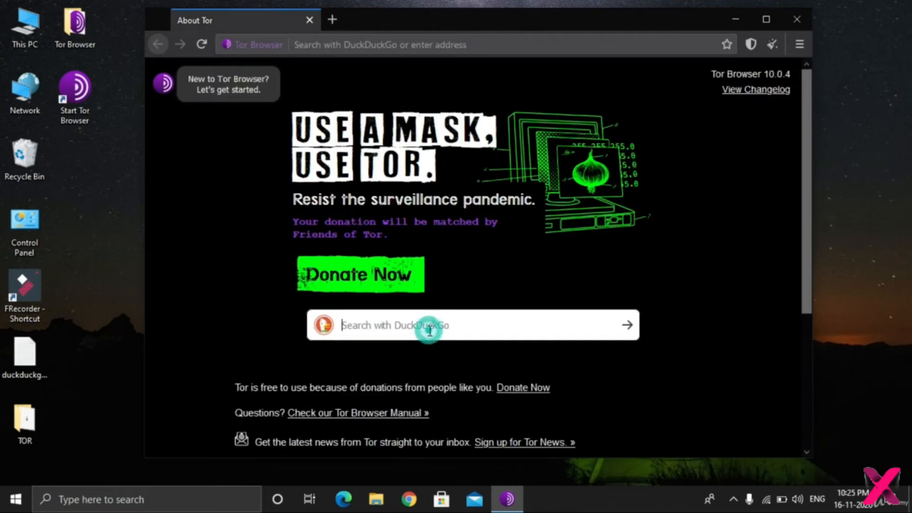
text(duckduck)
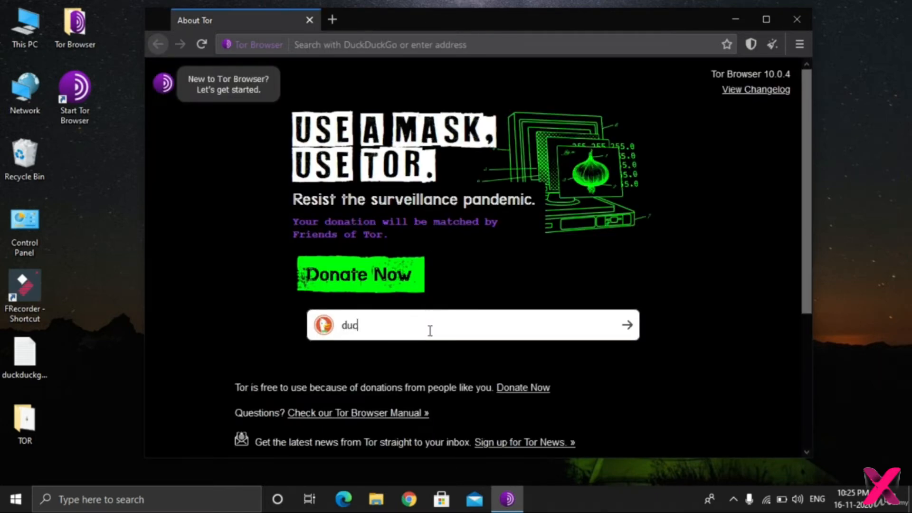
text(go)
key(Return)
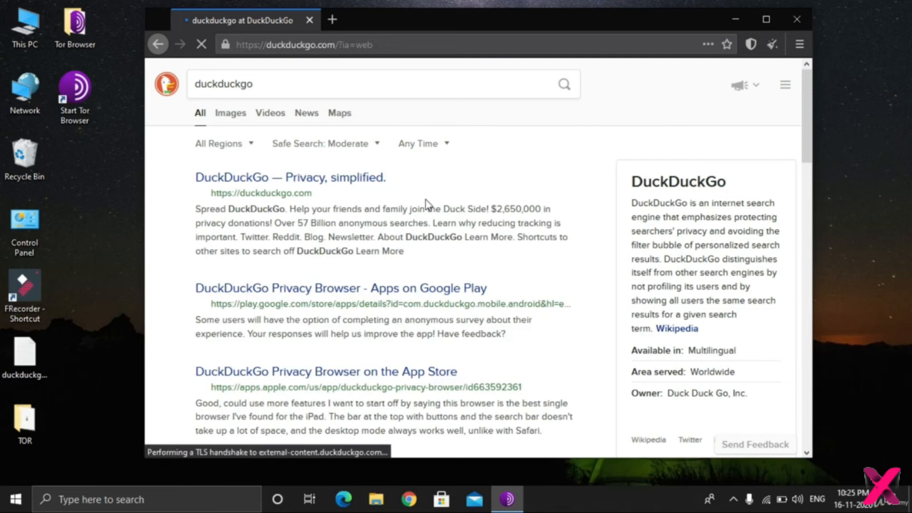
Open the duckduckgo.com search result and look through its homepage and web address.
click(274, 194)
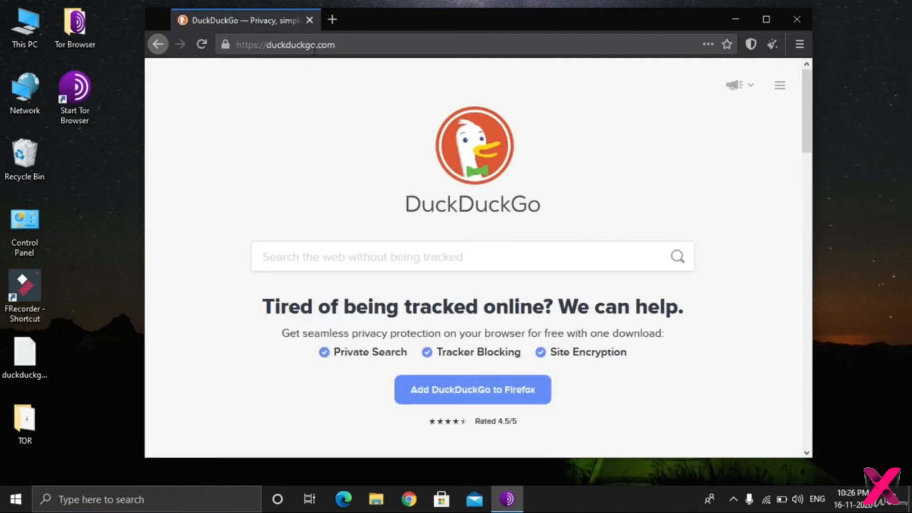
drag(807, 134, 819, 107)
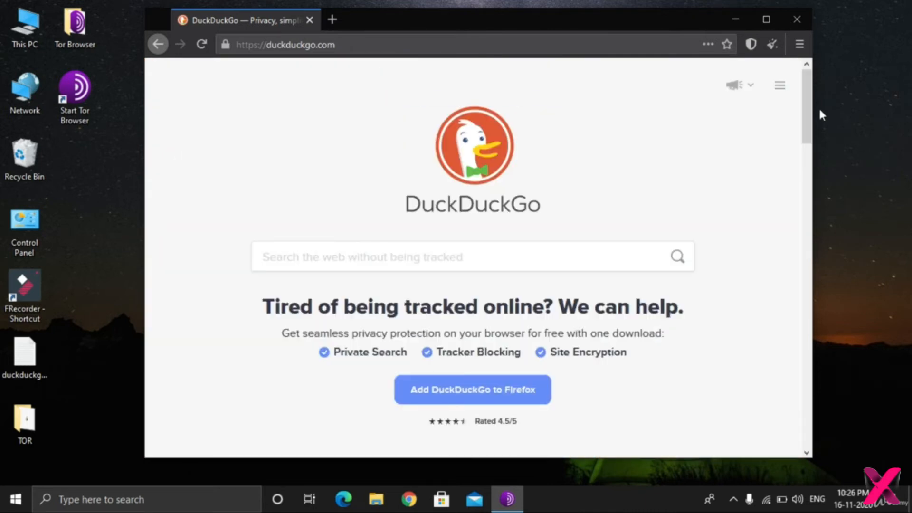
click(428, 42)
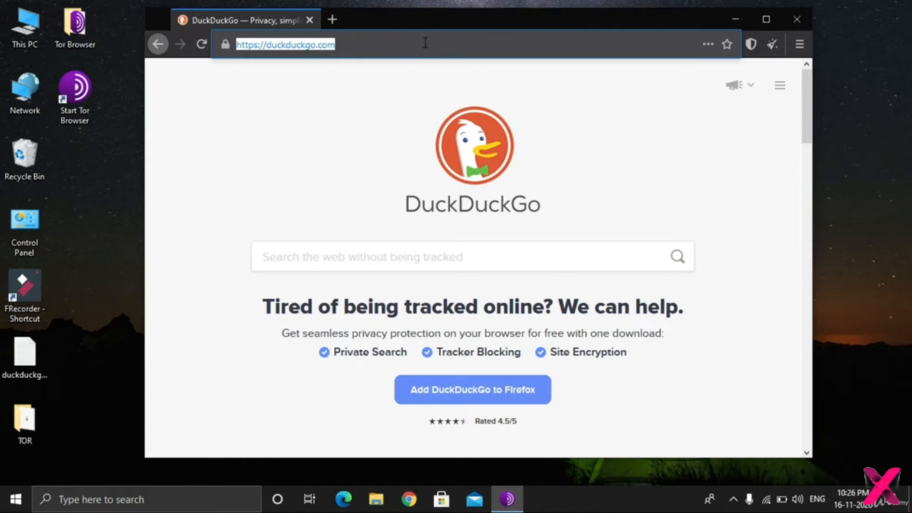
click(457, 114)
scroll(457, 116, down, 10)
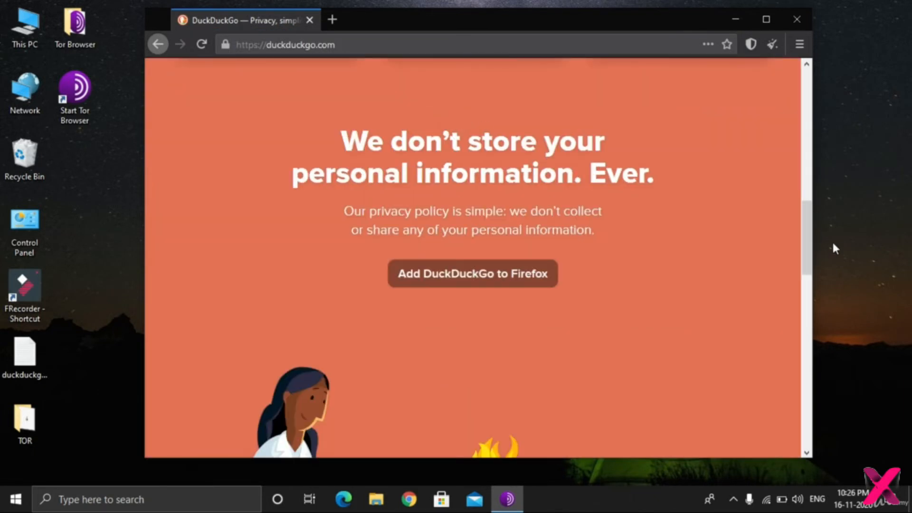
scroll(808, 237, up, 10)
Open the duckduckgo.onion text file from the desktop in Notepad, copy the whole onion address, and close the file.
click(734, 20)
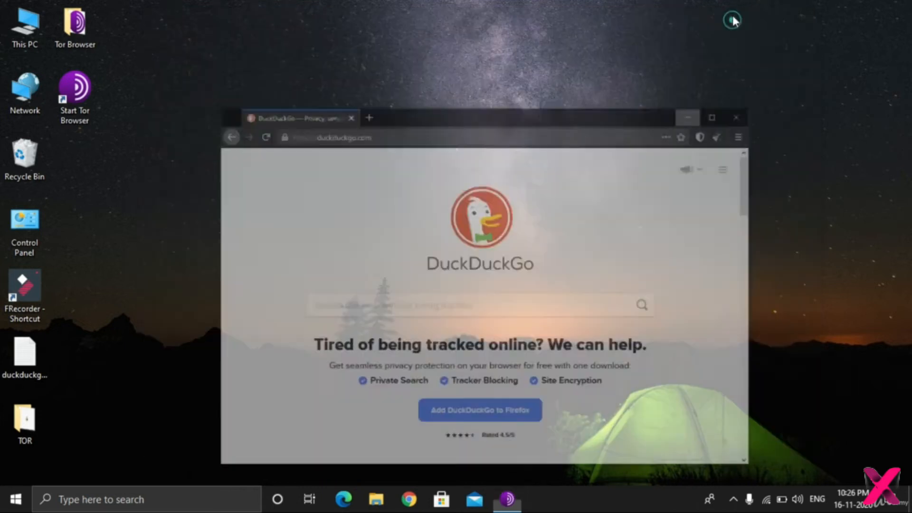
double_click(36, 353)
click(528, 244)
key(ctrl+a)
key(ctrl+c)
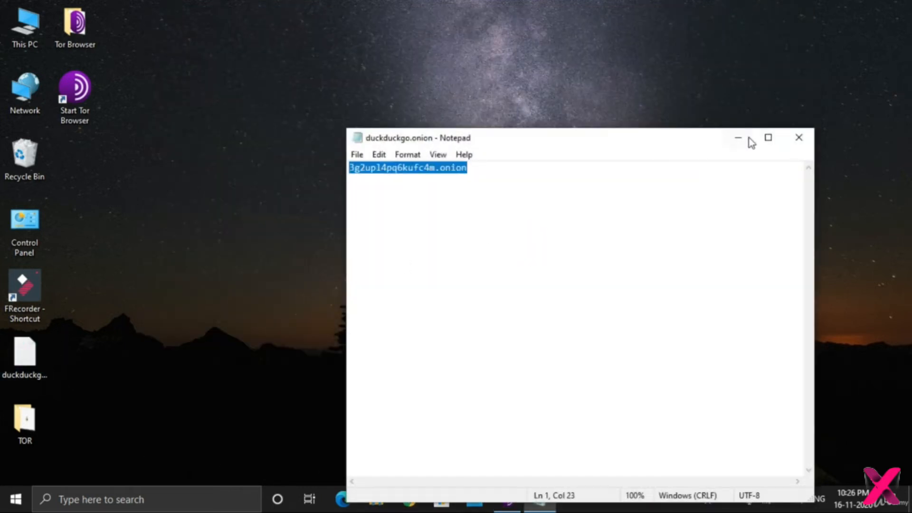
click(799, 139)
Switch back to Tor Browser, load the copied address 3g2upl4pq6kufc4m.onion, and look over the DuckDuckGo onion page.
click(508, 499)
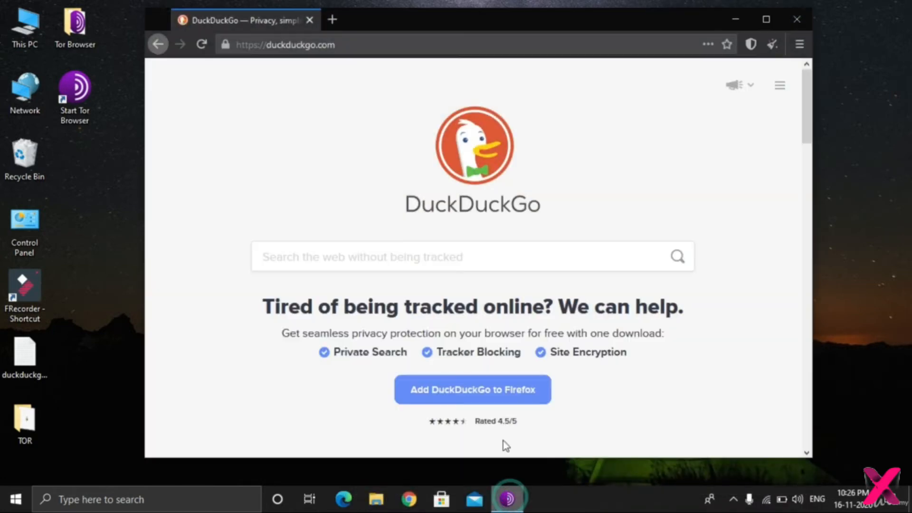
click(399, 46)
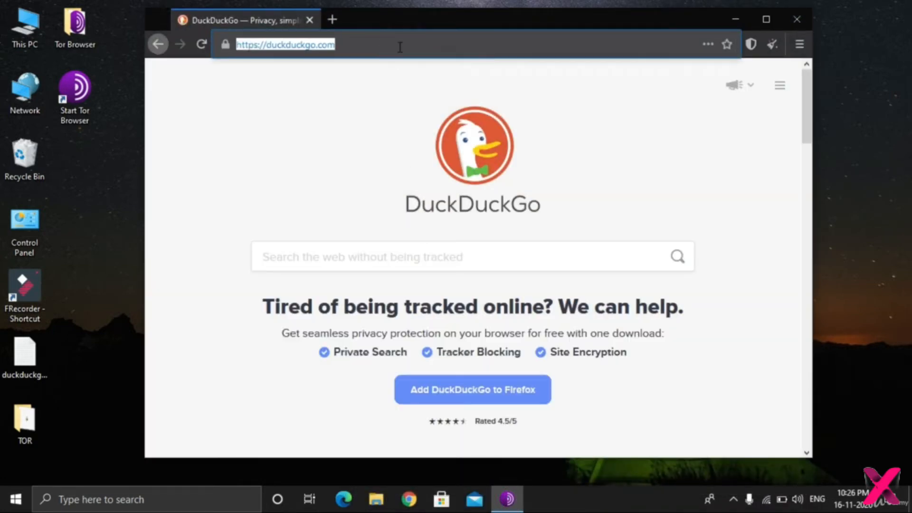
key(ctrl+v)
key(Return)
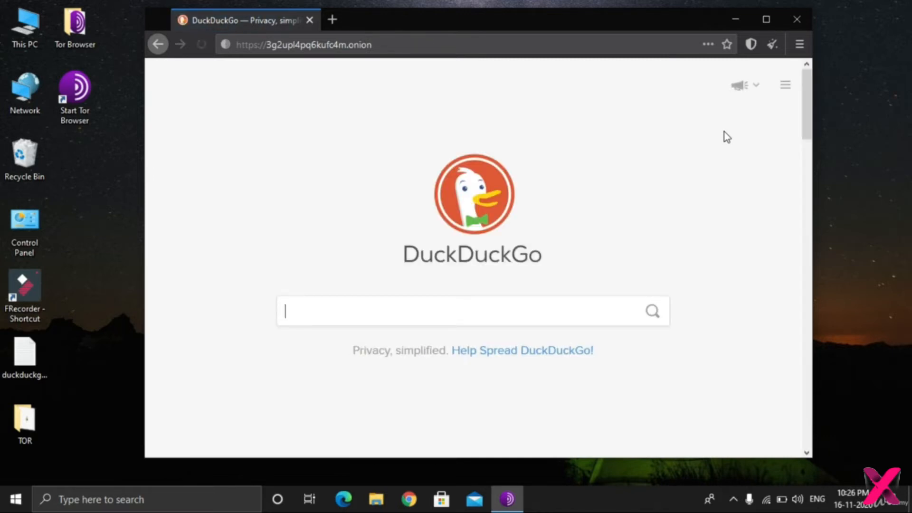
drag(804, 87, 883, 323)
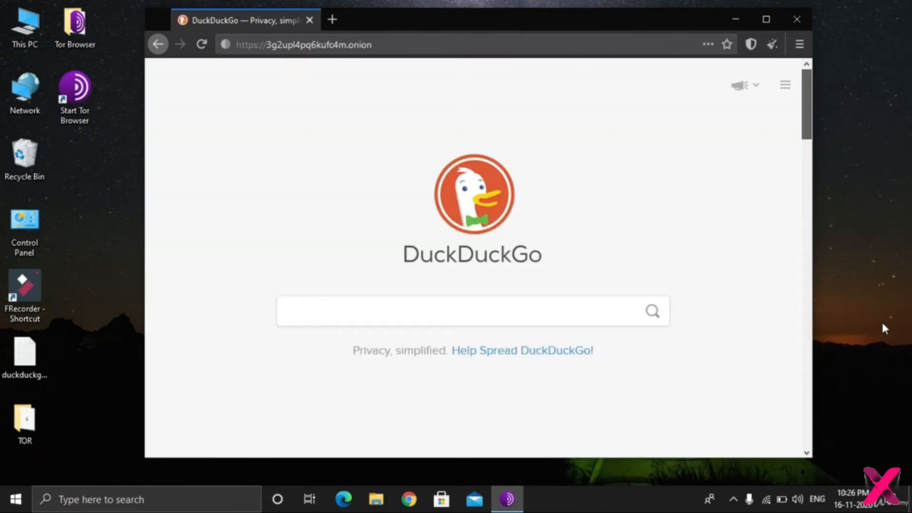